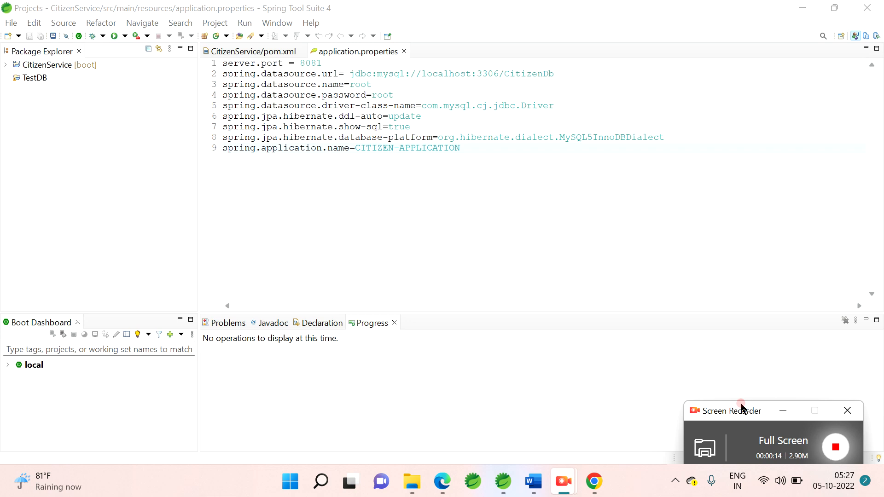
# Step: Check the new-item wizards for the Database Connection entry under DBeaver, and dismiss the wizard
pyautogui.click(464, 234)
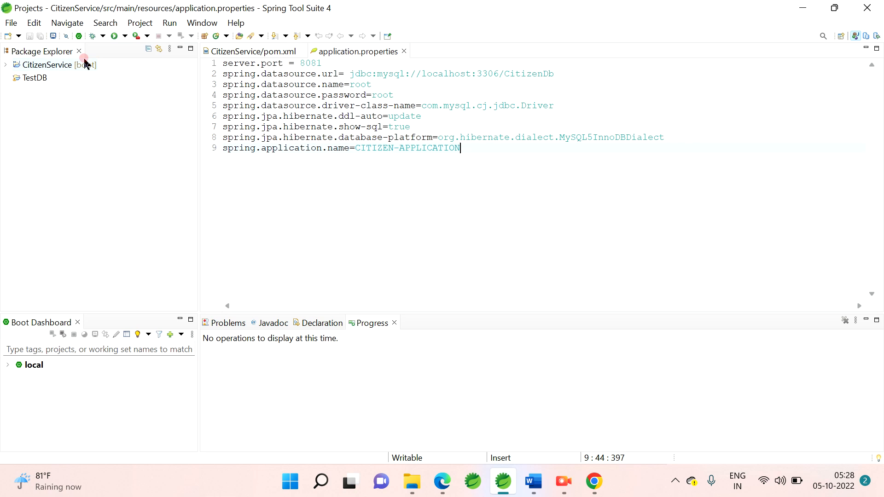
pyautogui.click(17, 24)
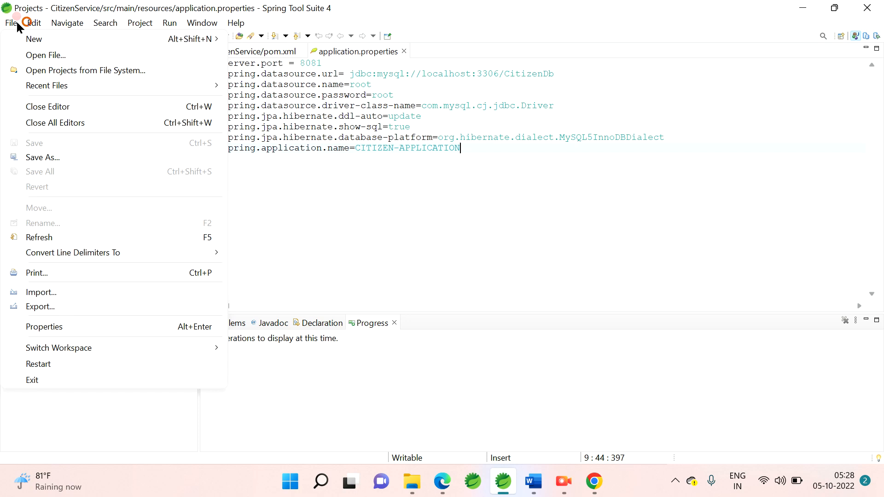
pyautogui.moveTo(32, 39)
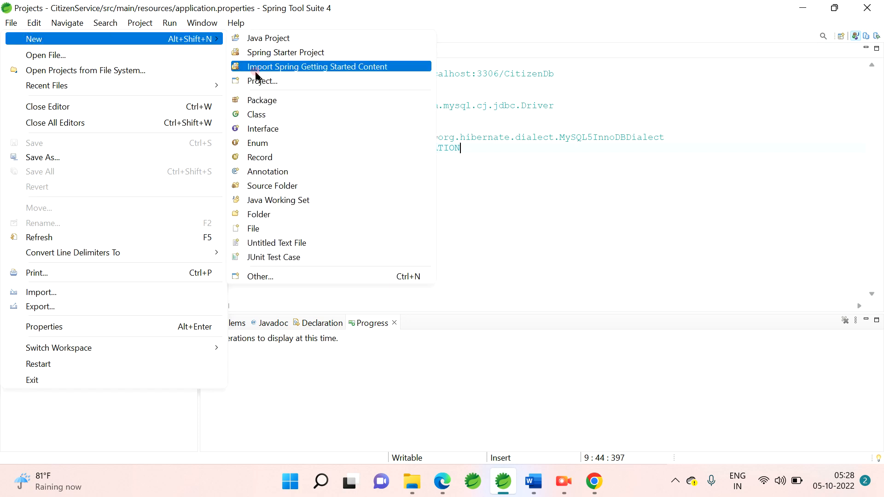
pyautogui.click(291, 277)
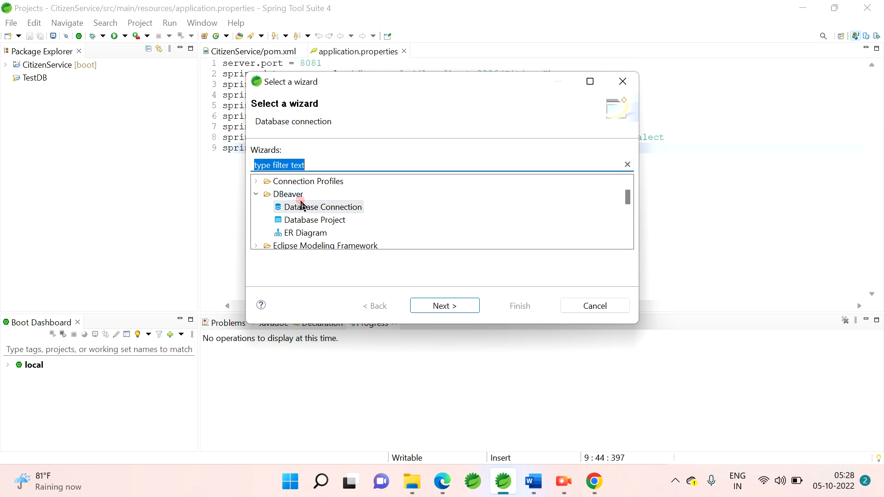
pyautogui.click(614, 305)
# Step: Open the Windows Services console with services.msc, inspect the MySQL80 service's status, and close the console
pyautogui.moveTo(532, 481)
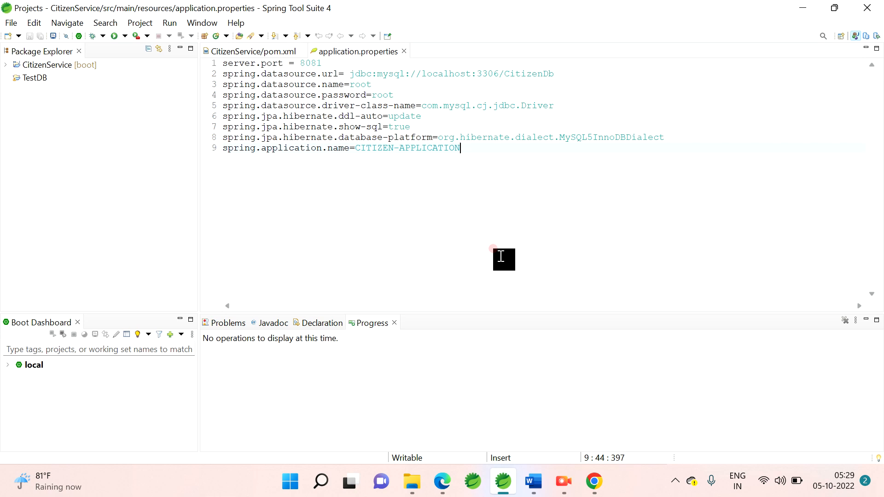
pyautogui.press('super+r')
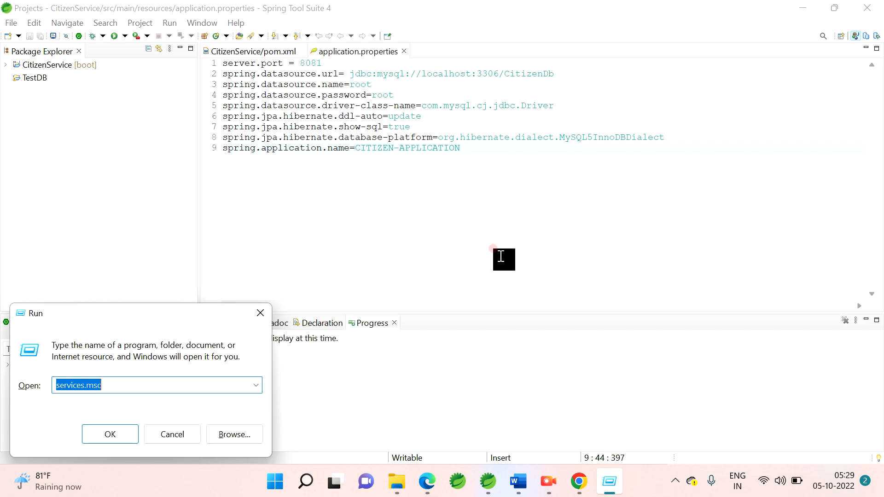
pyautogui.click(108, 434)
pyautogui.click(108, 434)
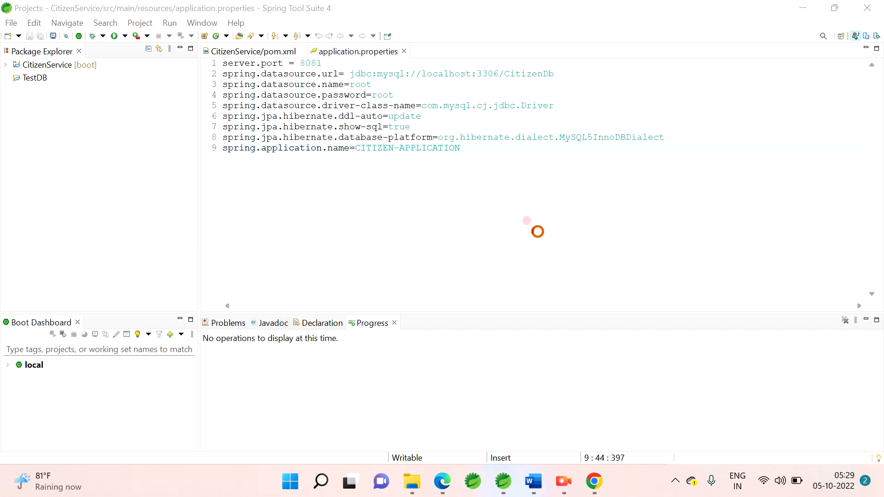
pyautogui.scroll(-2, 430, 221)
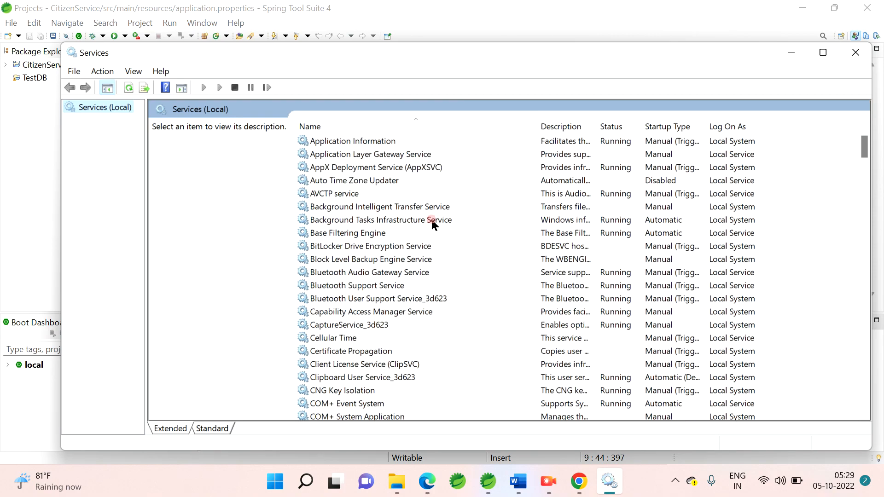
pyautogui.scroll(-14, 432, 223)
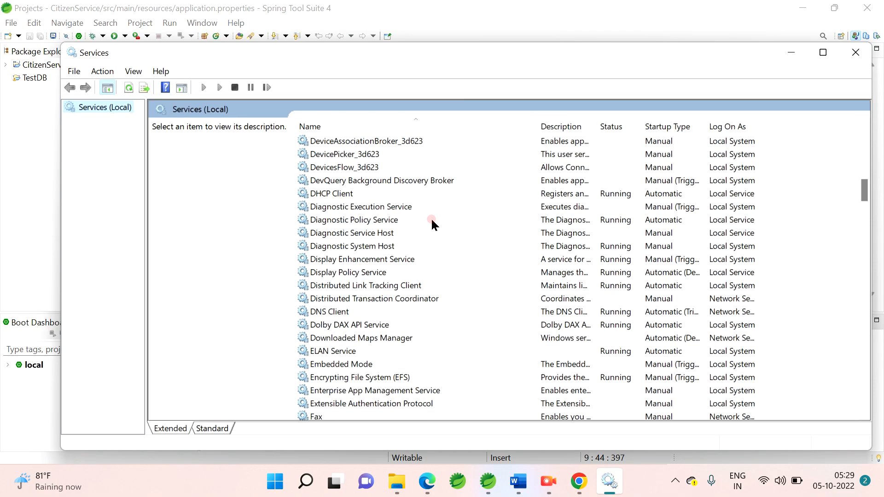
pyautogui.scroll(-16, 431, 218)
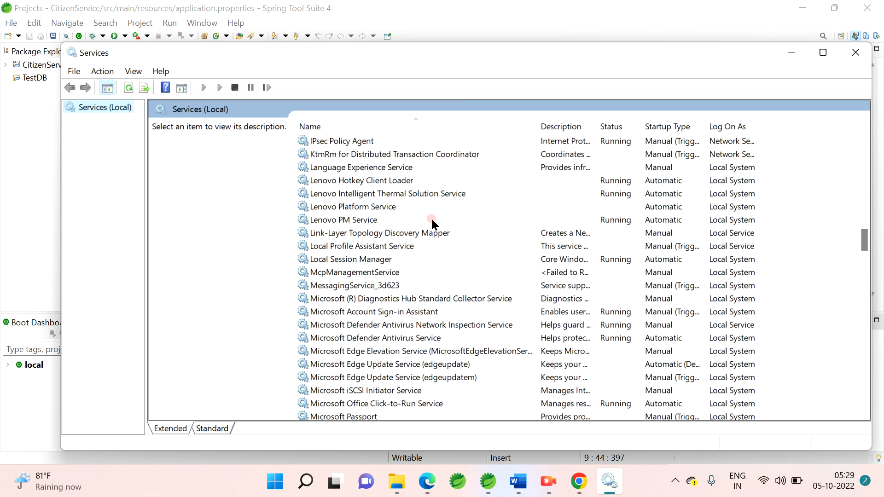
pyautogui.scroll(-6, 431, 220)
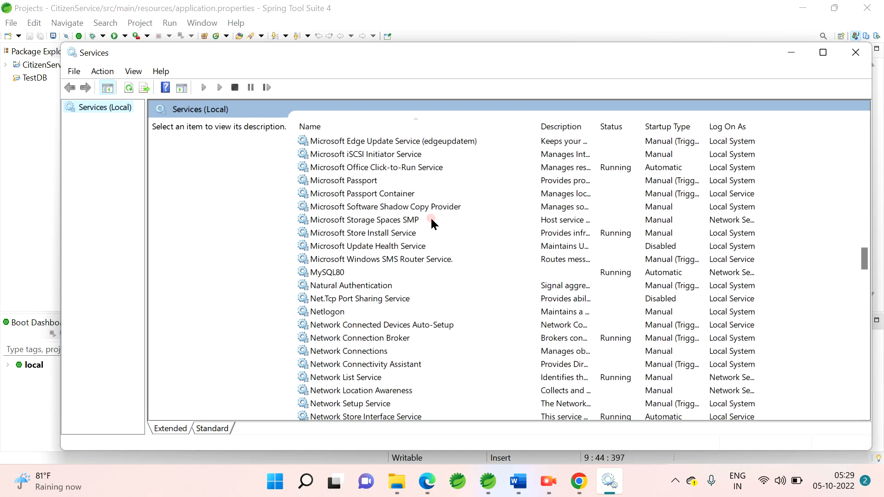
pyautogui.click(325, 273)
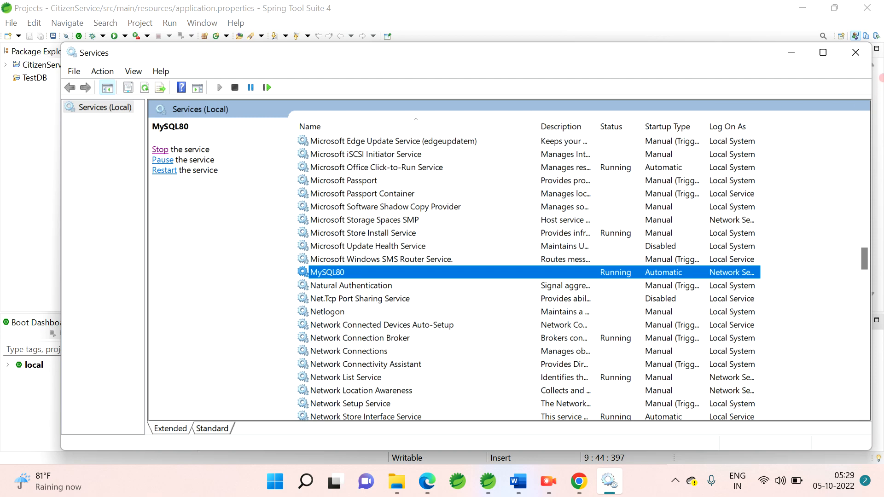
pyautogui.click(855, 52)
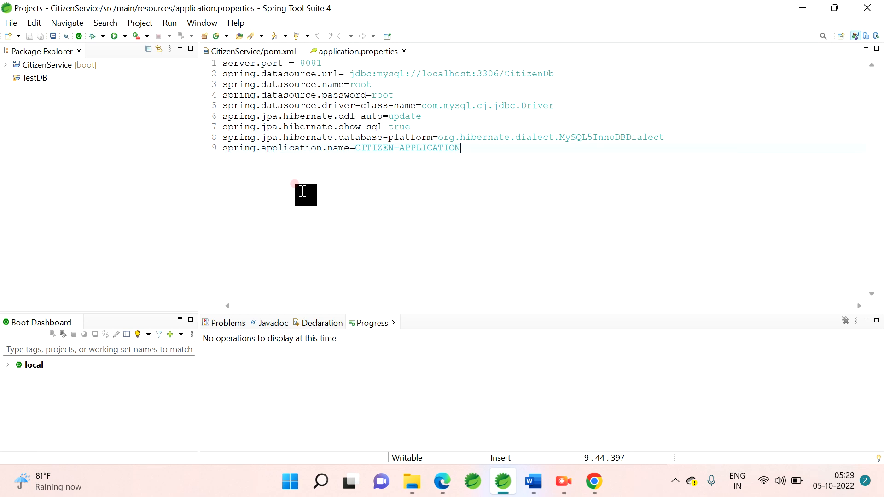
# Step: Open the Eclipse Marketplace and search it for "DBeanver"
pyautogui.click(215, 23)
pyautogui.click(237, 24)
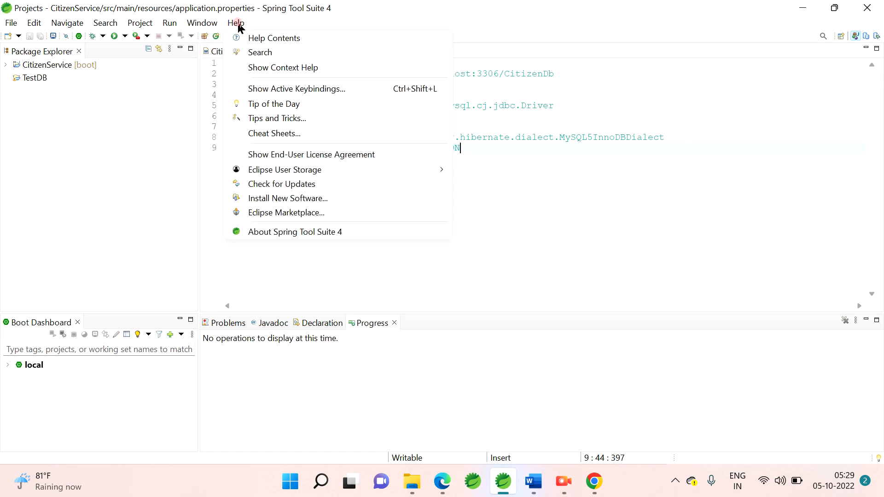
pyautogui.click(272, 210)
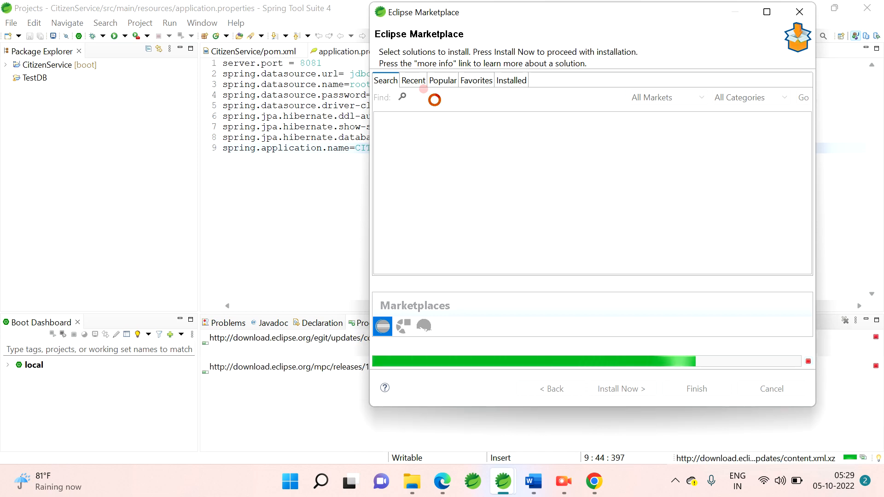
pyautogui.click(435, 99)
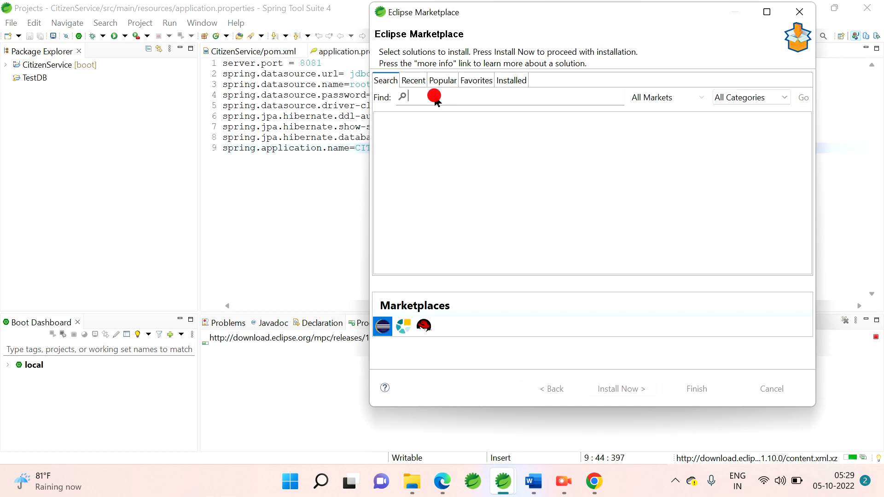
pyautogui.write('D')
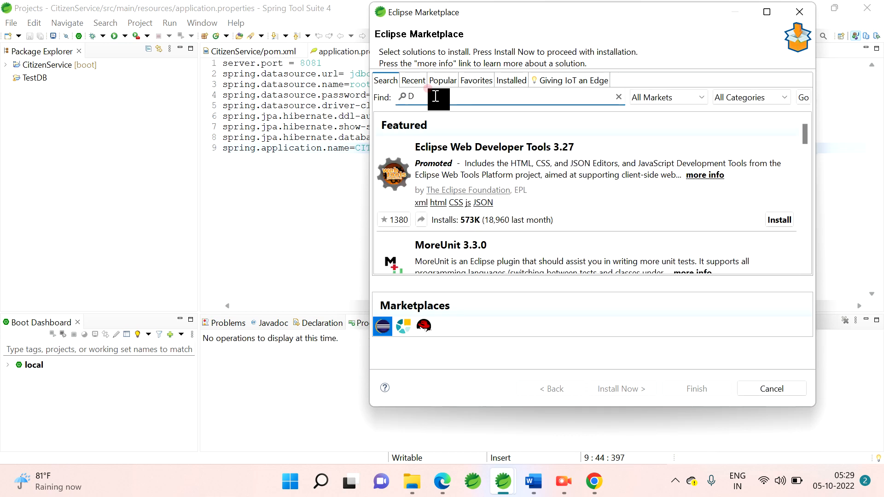
pyautogui.write('Beanver')
pyautogui.press('Return')
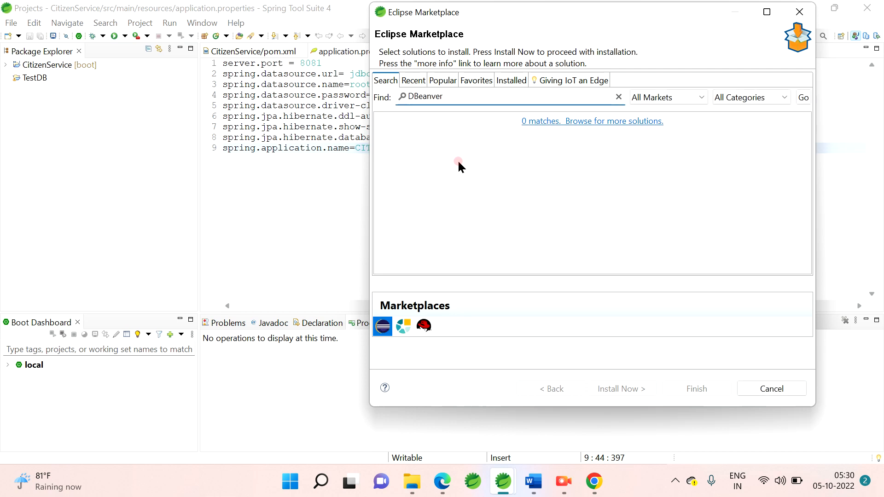
# Step: Shorten the Marketplace search term to "DB" and run the search again
pyautogui.click(427, 97)
pyautogui.press('BackSpace')
pyautogui.click(471, 100)
pyautogui.press('Return')
pyautogui.click(459, 101)
pyautogui.press('BackSpace')
pyautogui.press('BackSpace')
pyautogui.press('BackSpace')
pyautogui.press('BackSpace')
pyautogui.press('BackSpace')
pyautogui.press('Return')
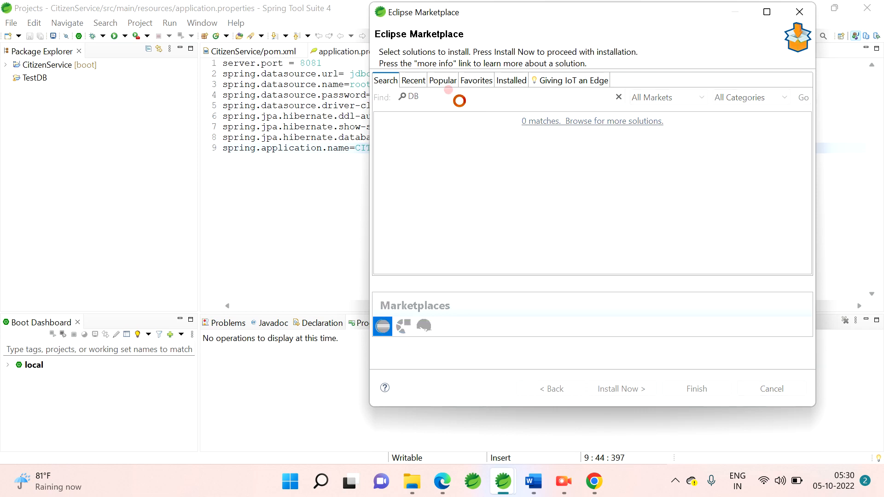
# Step: Find the DBeaver 22.2.1 entry in the results, check its details and installation status, and close the Marketplace
pyautogui.scroll(-3, 492, 195)
pyautogui.scroll(-5, 493, 196)
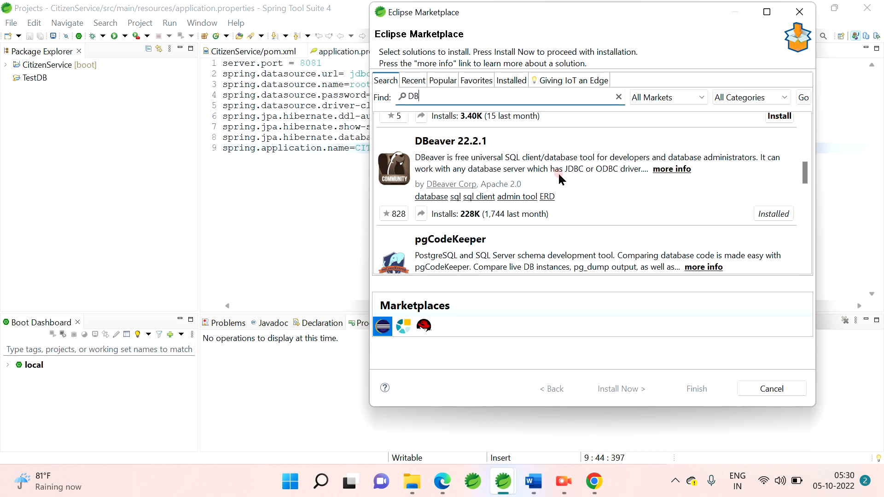
pyautogui.click(670, 169)
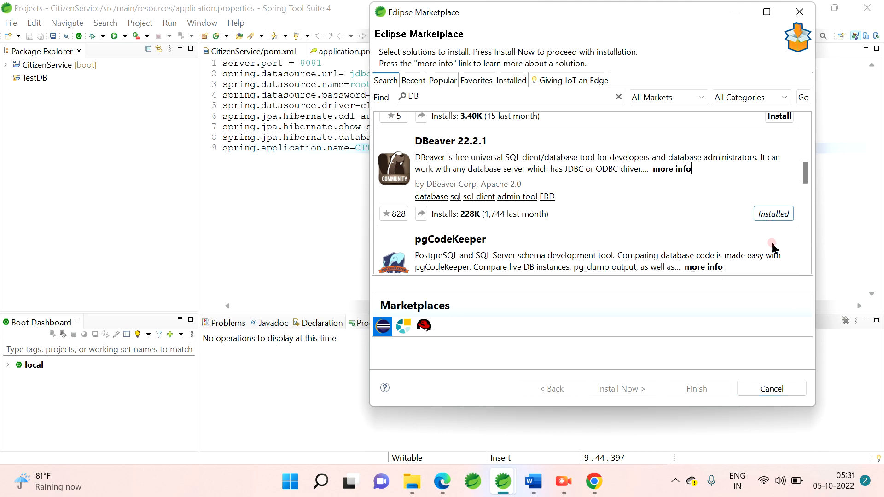
pyautogui.click(782, 387)
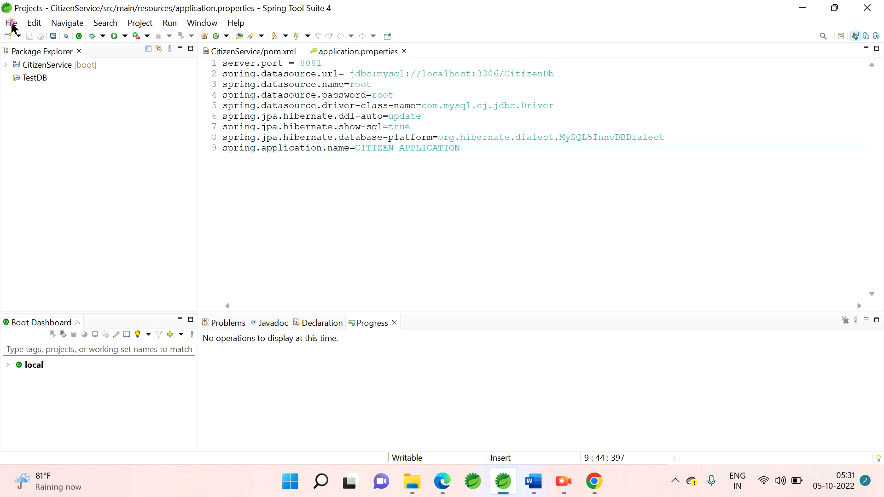
# Step: Start a new DBeaver database connection with the MySQL driver and proceed to its connection settings
pyautogui.click(12, 25)
pyautogui.click(39, 42)
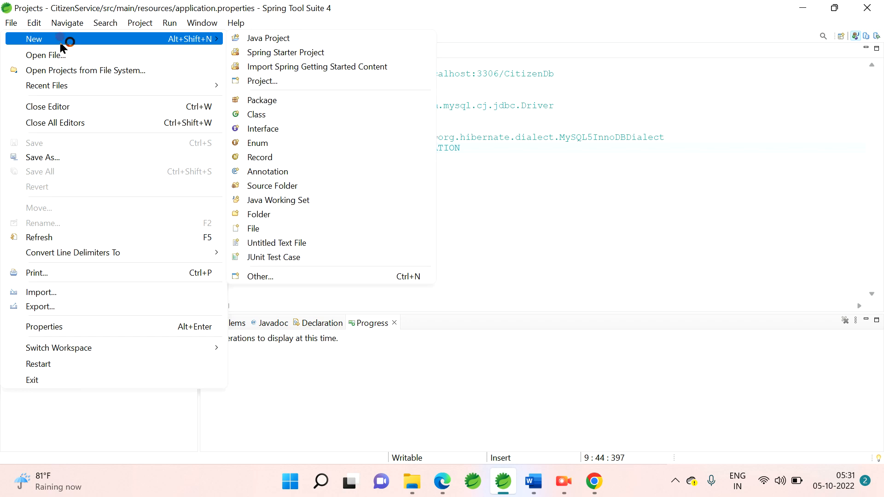
pyautogui.click(286, 278)
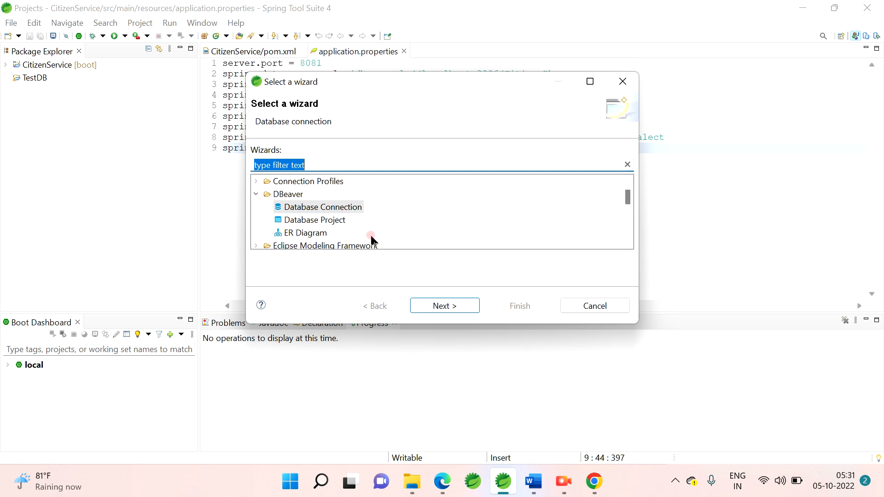
pyautogui.doubleClick(311, 211)
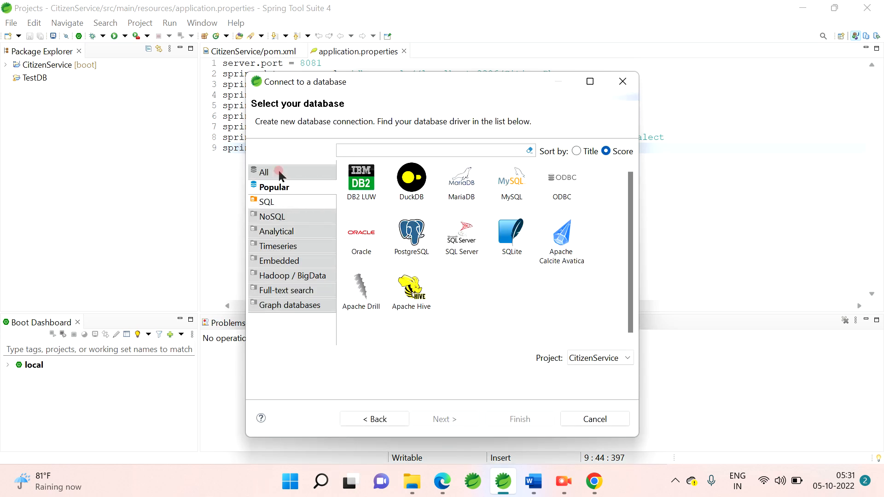
pyautogui.click(518, 203)
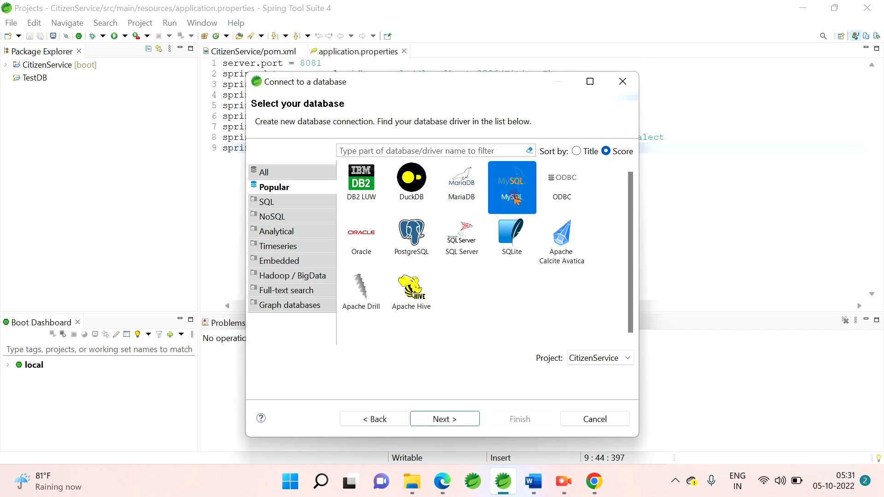
pyautogui.click(449, 417)
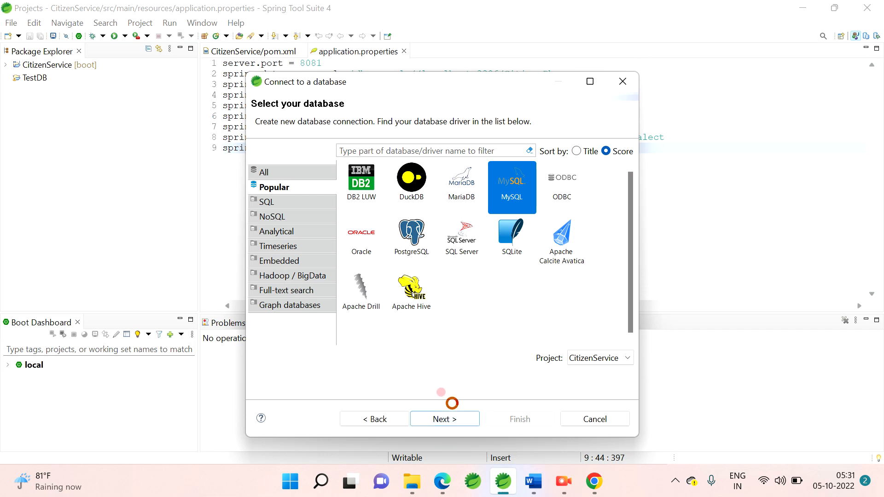
pyautogui.click(363, 197)
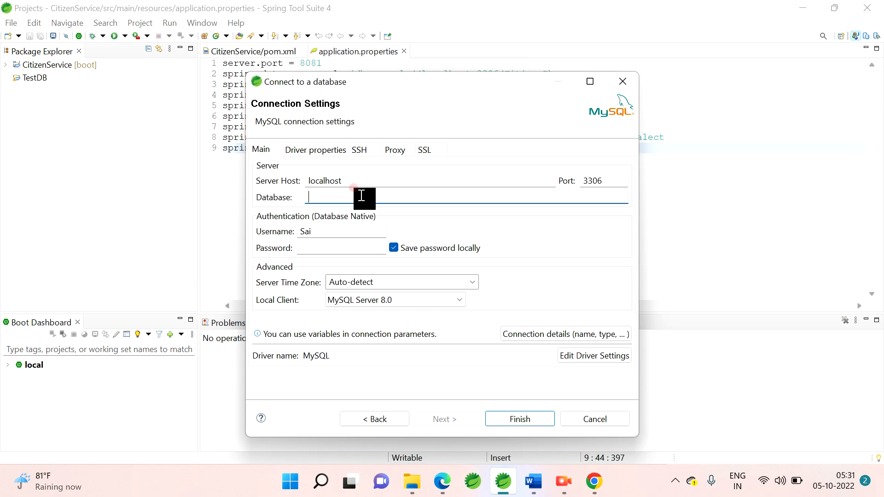
# Step: Open a Command Prompt window by running cmd, and minimize it
pyautogui.press('super')
pyautogui.press('super+r')
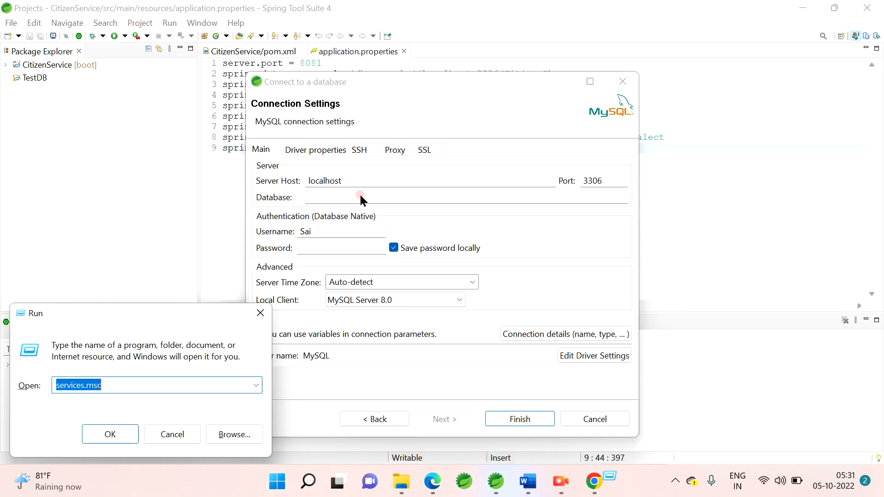
pyautogui.press('BackSpace')
pyautogui.write('cmd')
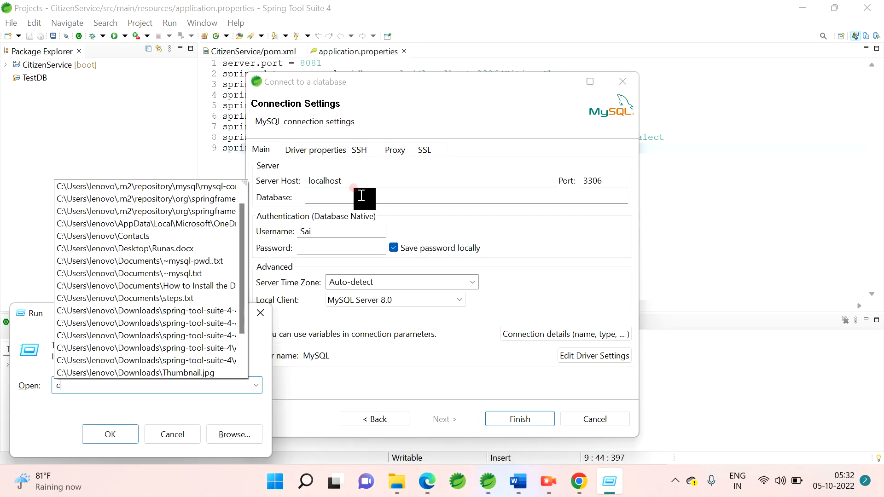
pyautogui.press('Return')
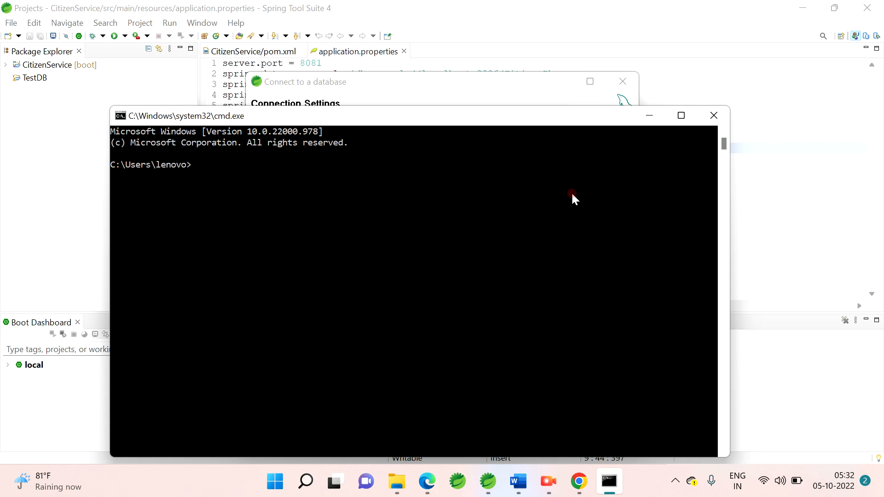
pyautogui.click(649, 120)
# Step: Set the database name in the MySQL connection settings to mysql
pyautogui.click(322, 191)
pyautogui.click(324, 195)
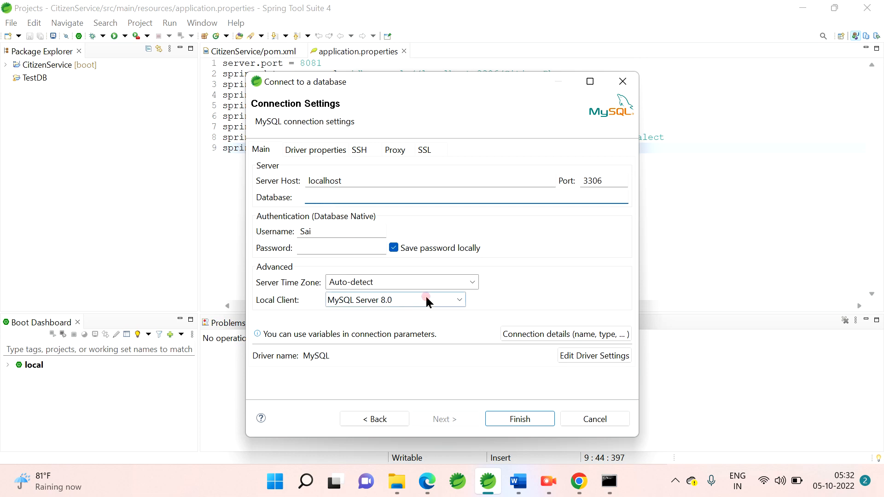
pyautogui.click(354, 194)
pyautogui.write('mysql')
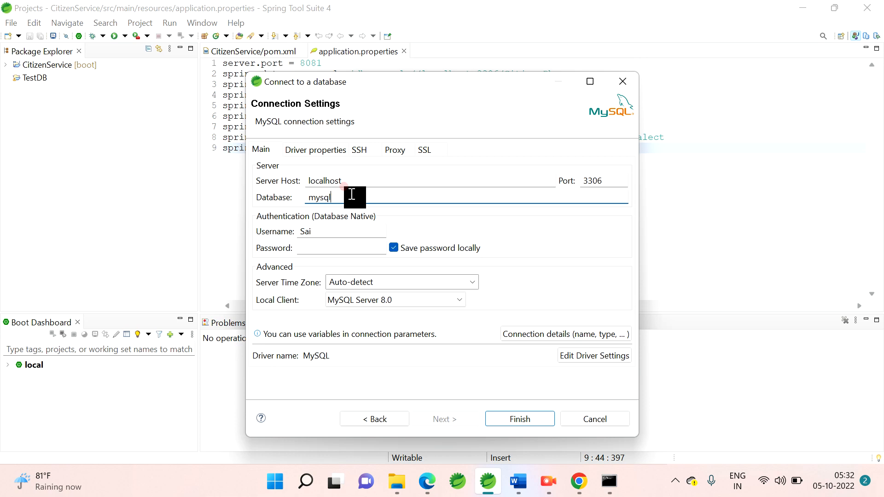
# Step: Set the MySQL connection's username to root and fill in the account password
pyautogui.click(324, 230)
pyautogui.press('BackSpace')
pyautogui.press('BackSpace')
pyautogui.press('BackSpace')
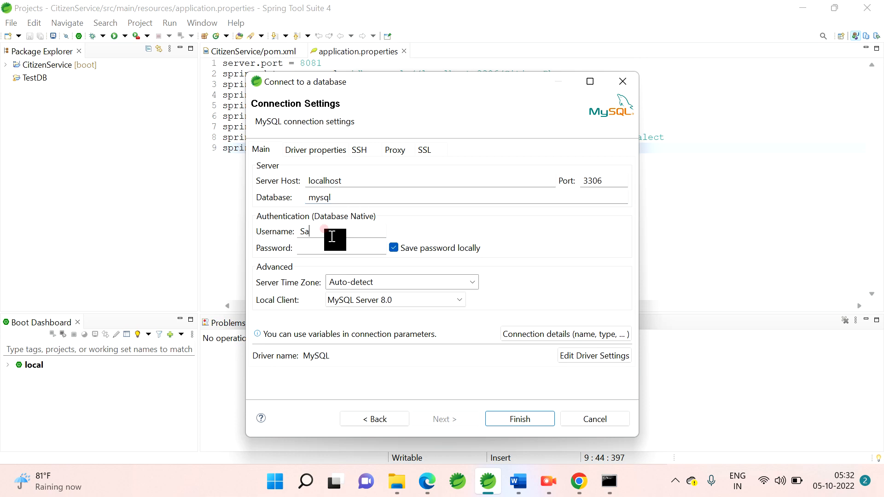
pyautogui.write('root')
pyautogui.click(308, 248)
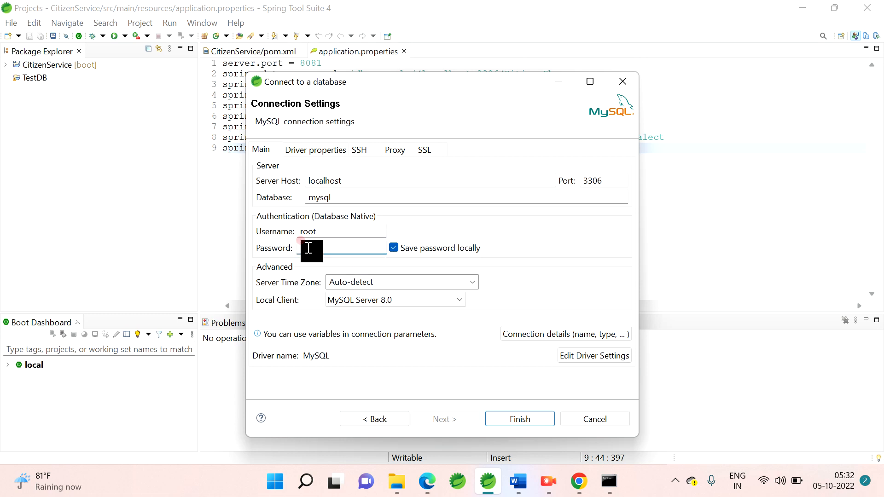
pyautogui.write('•••••••••••••')
pyautogui.click(534, 420)
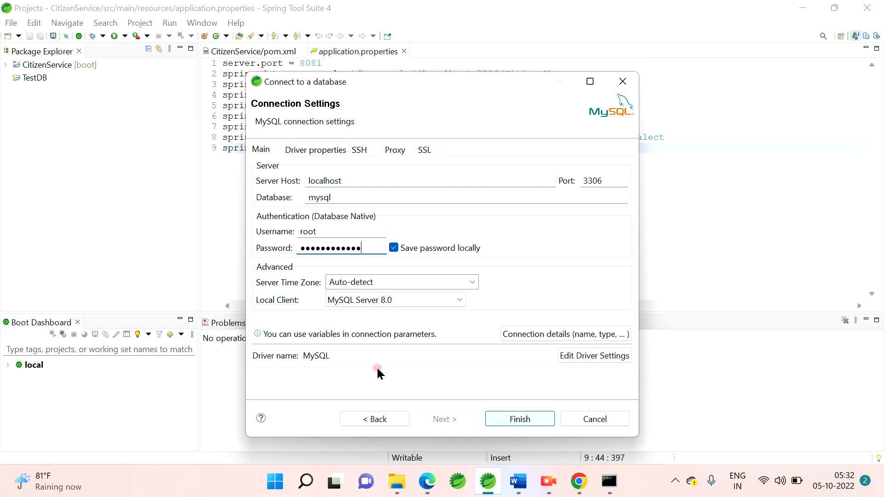
pyautogui.click(369, 247)
# Step: Open the Windows Services console by running services.msc
pyautogui.press('super+r')
pyautogui.press('BackSpace')
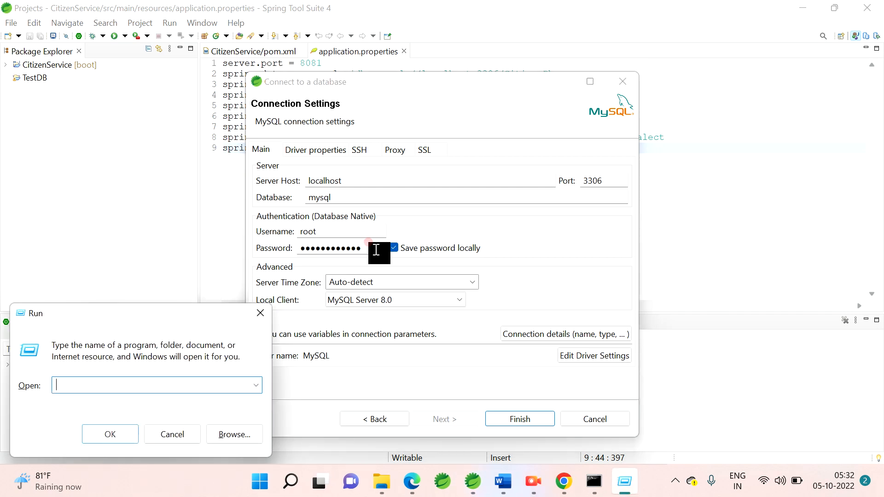
pyautogui.write('services')
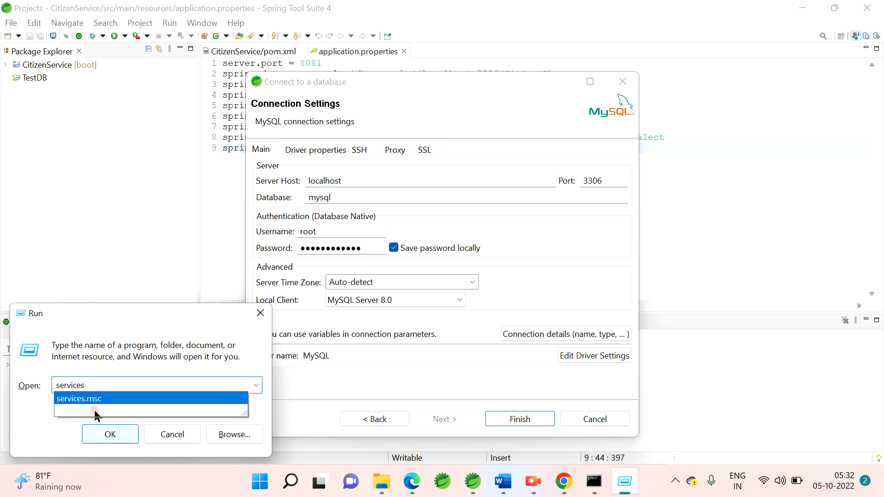
pyautogui.click(87, 398)
pyautogui.click(119, 386)
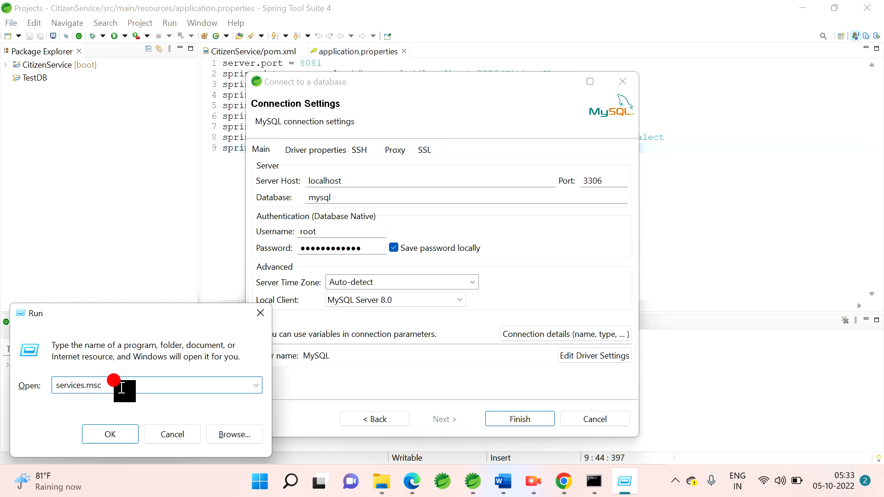
pyautogui.click(105, 437)
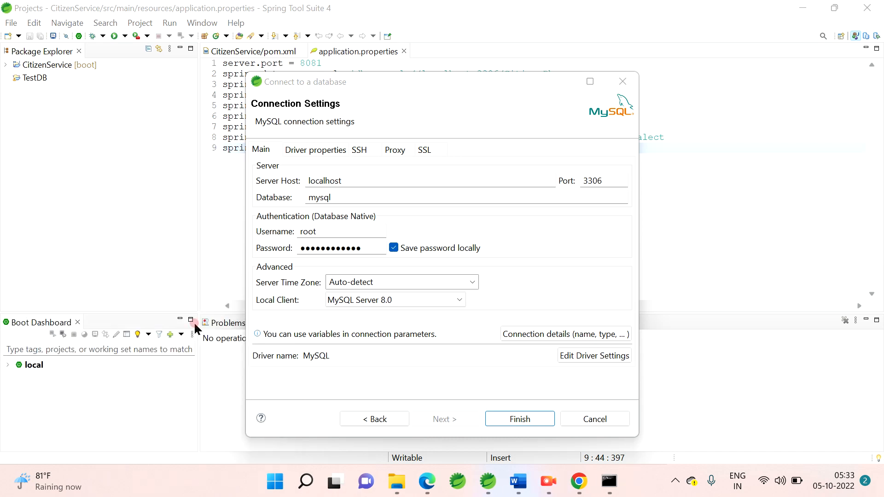
# Step: Find the MySQL80 service in the list, check its running status, and close the Services console
pyautogui.scroll(-15, 512, 190)
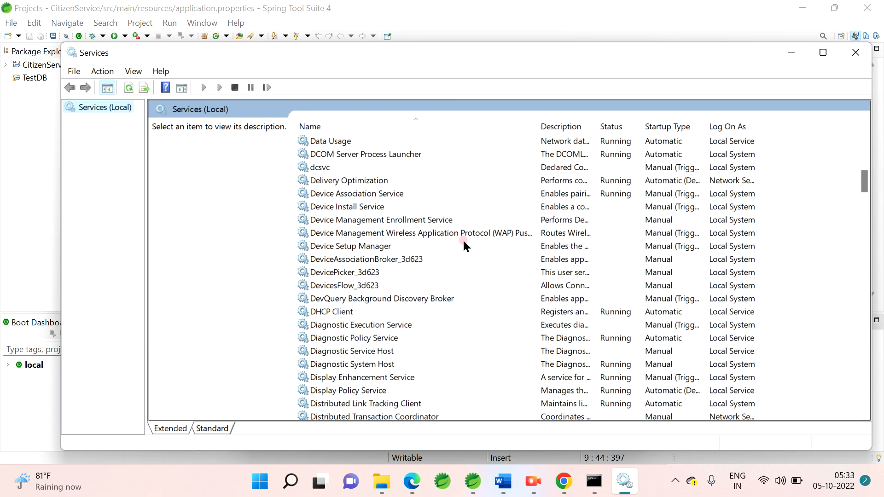
pyautogui.scroll(-20, 462, 238)
pyautogui.scroll(-20, 458, 236)
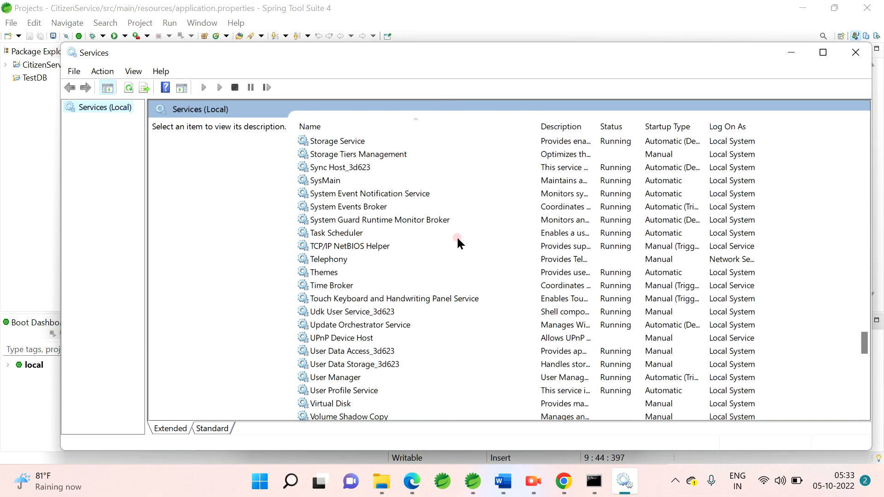
pyautogui.scroll(-20, 456, 236)
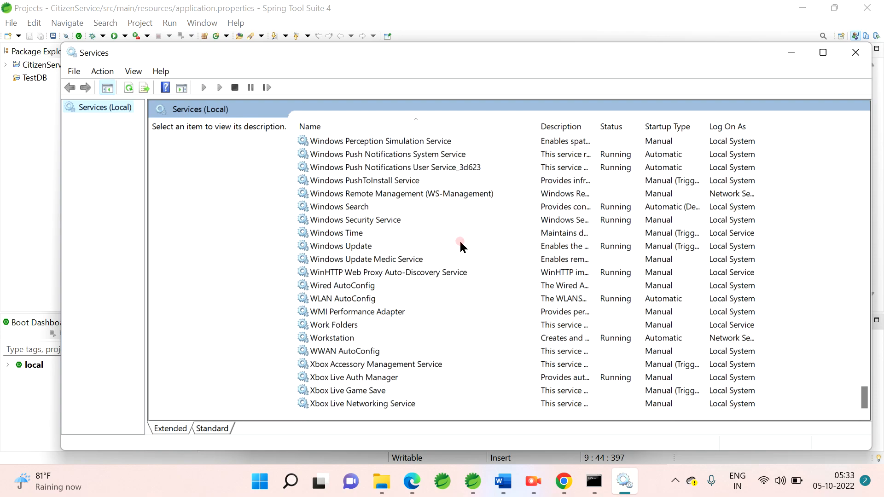
pyautogui.scroll(20, 461, 244)
pyautogui.scroll(17, 458, 235)
pyautogui.scroll(-10, 457, 236)
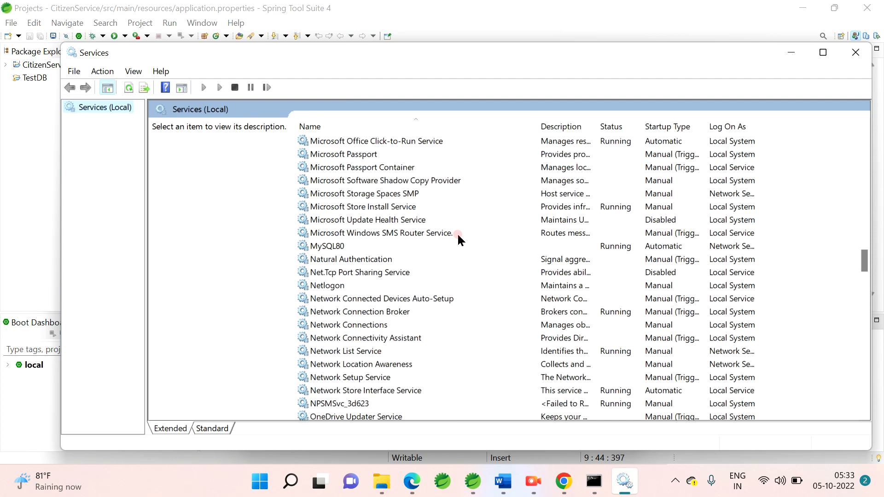
pyautogui.click(343, 249)
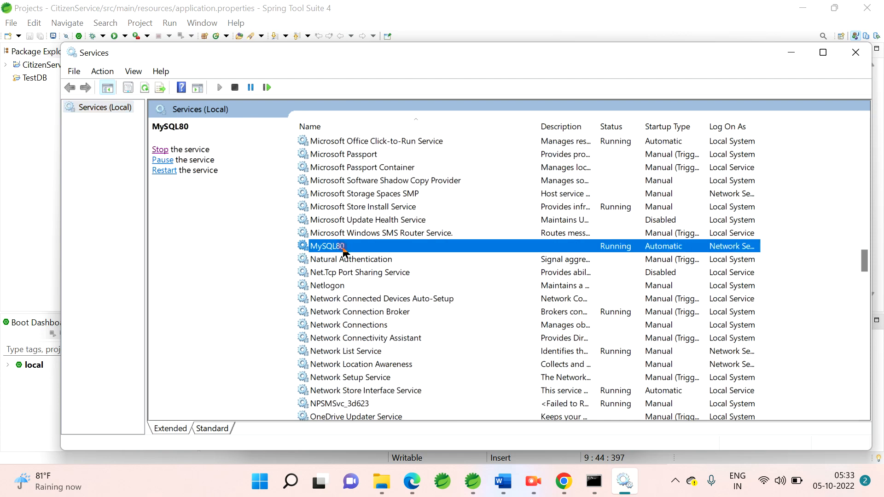
pyautogui.click(847, 55)
# Step: Review the username and password fields of the MySQL connection and close the connection dialog without finishing
pyautogui.click(482, 231)
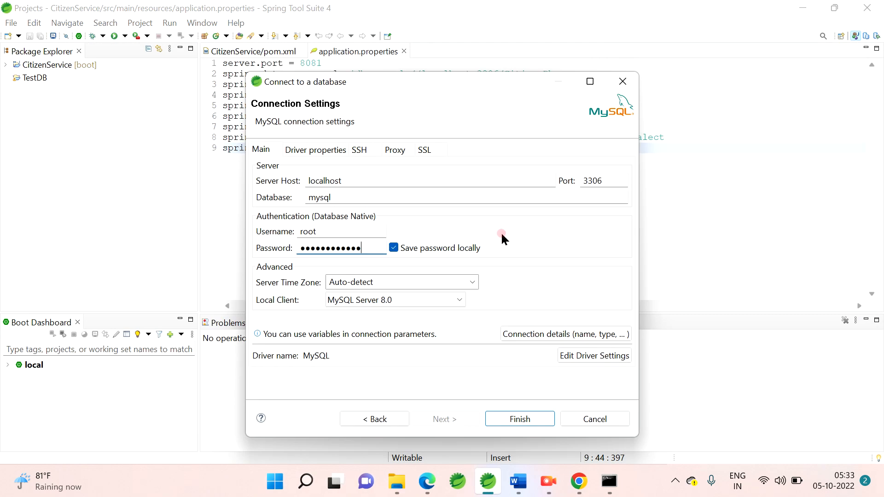
pyautogui.doubleClick(317, 231)
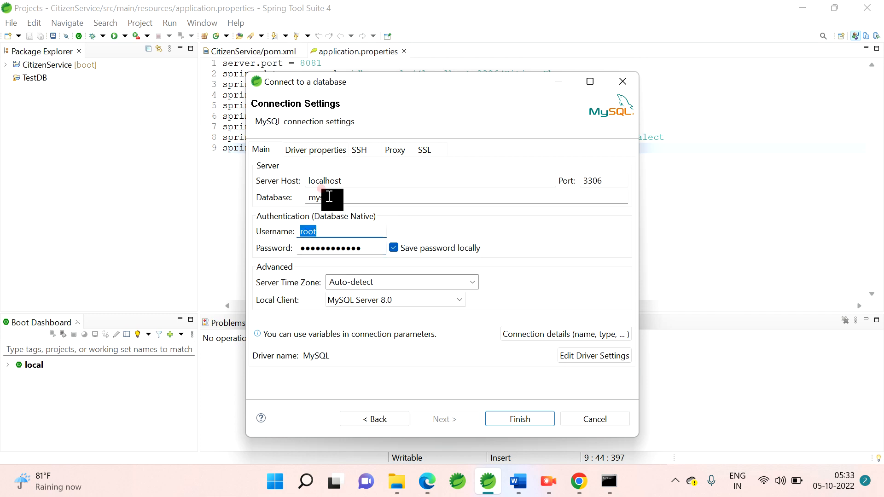
pyautogui.doubleClick(353, 247)
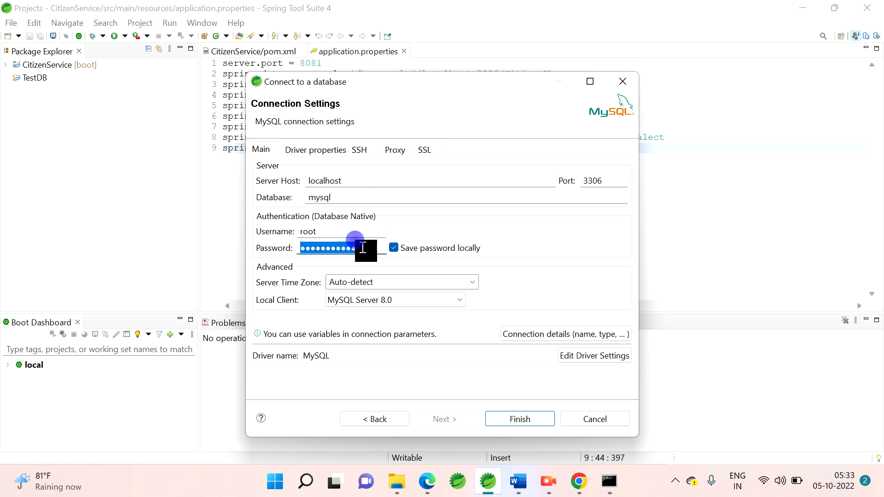
pyautogui.doubleClick(339, 230)
pyautogui.doubleClick(356, 247)
pyautogui.click(629, 86)
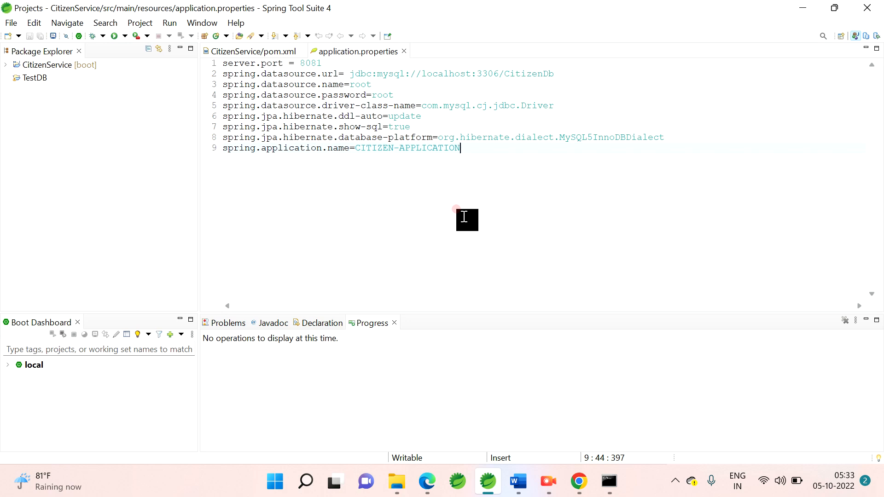
pyautogui.click(11, 22)
pyautogui.moveTo(31, 40)
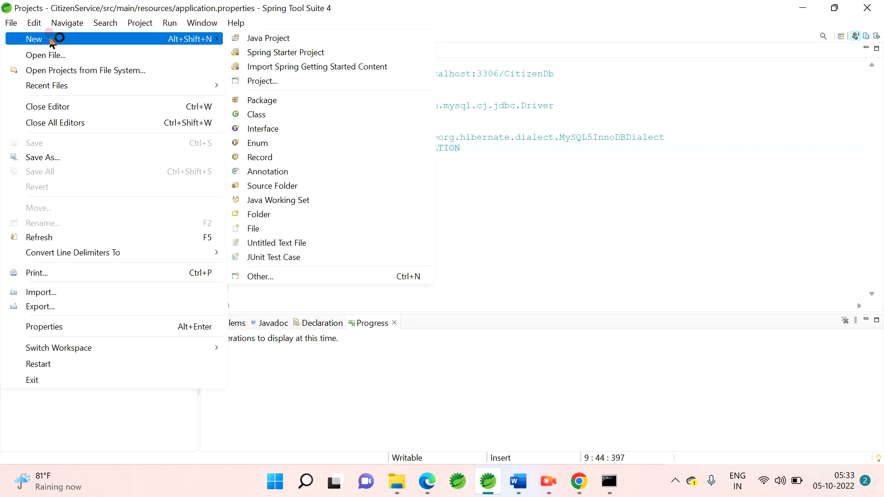
pyautogui.click(251, 276)
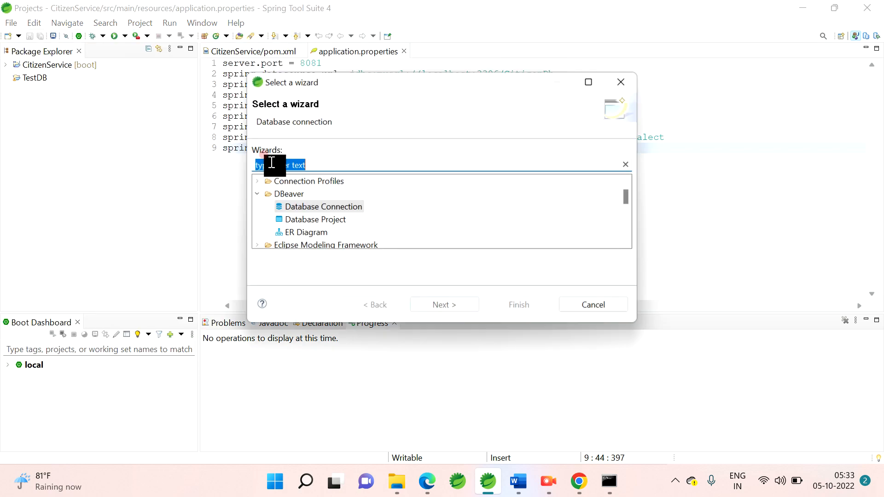
pyautogui.doubleClick(304, 208)
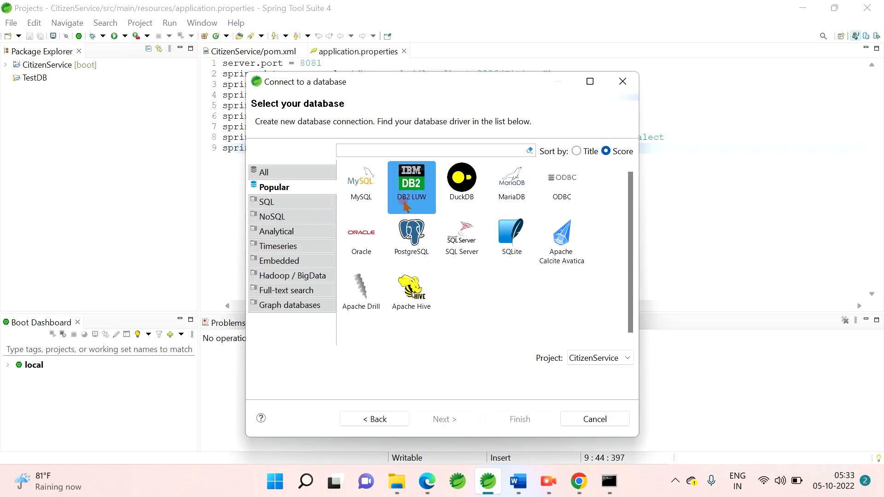
pyautogui.click(361, 184)
pyautogui.click(461, 417)
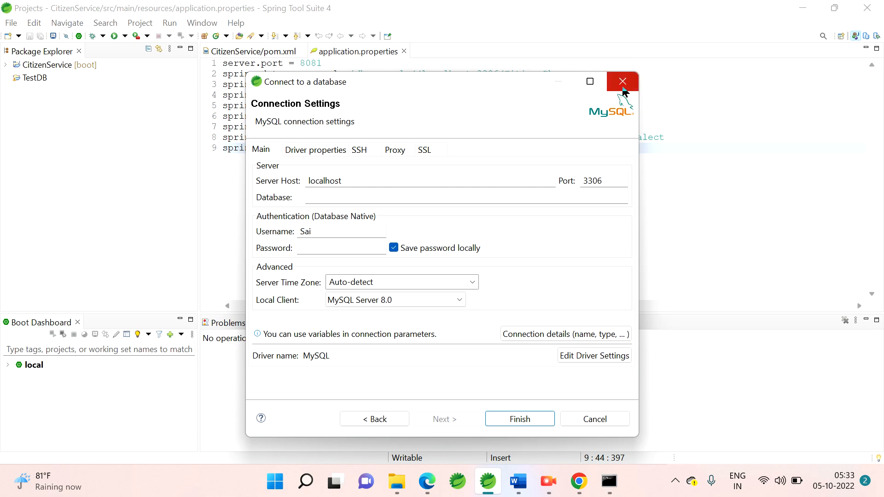
pyautogui.click(622, 90)
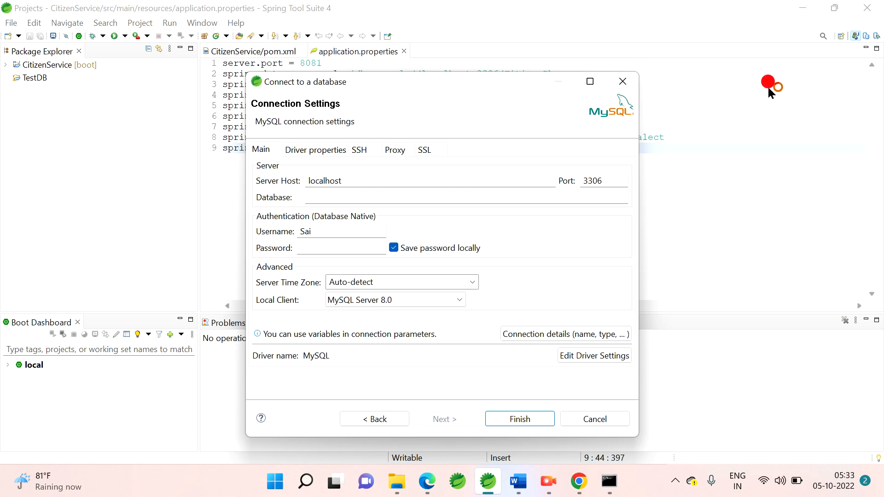
# Step: Switch to the DBeaver perspective and expand the citizendb and sys databases under the Citizen connection
pyautogui.click(865, 36)
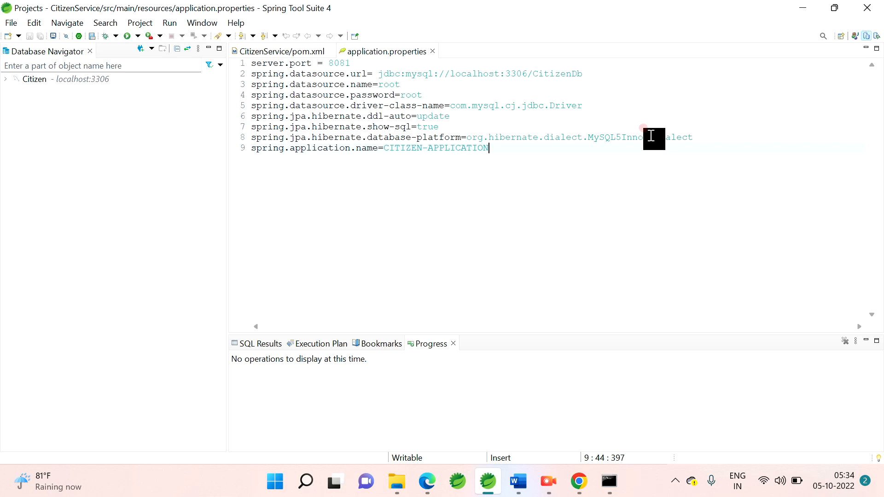
pyautogui.click(6, 78)
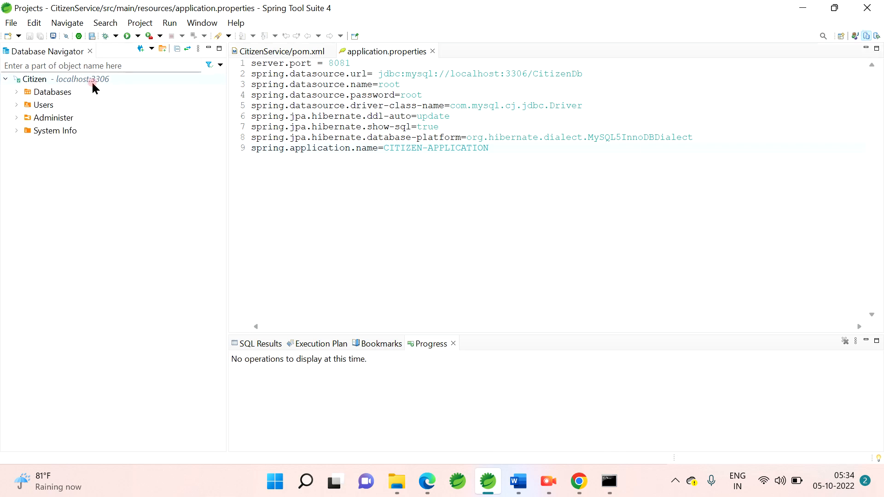
pyautogui.click(12, 97)
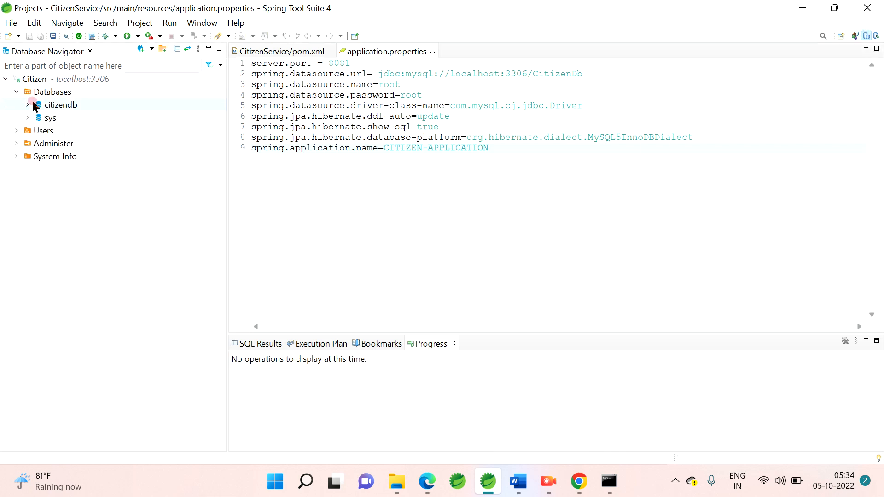
pyautogui.click(27, 105)
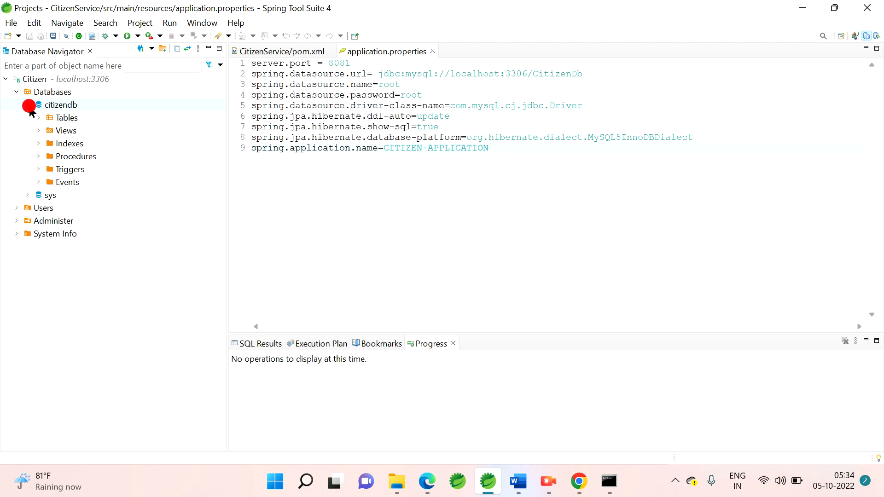
pyautogui.click(27, 195)
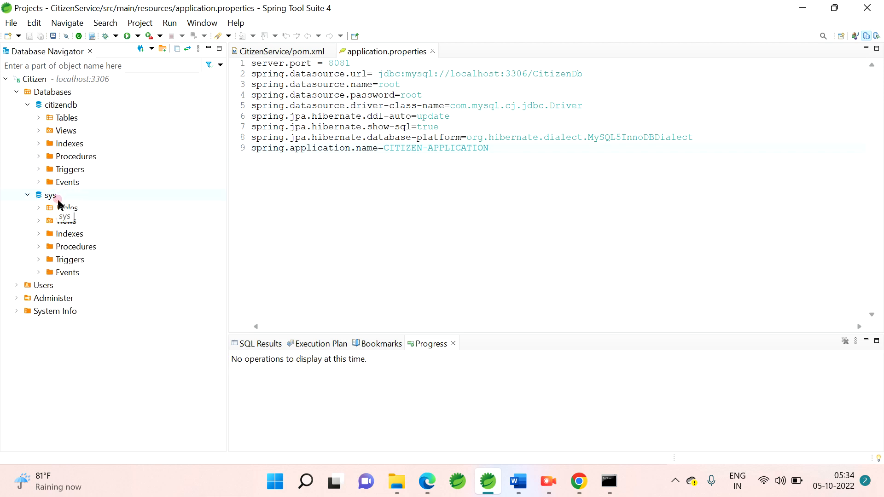
pyautogui.rightClick(44, 92)
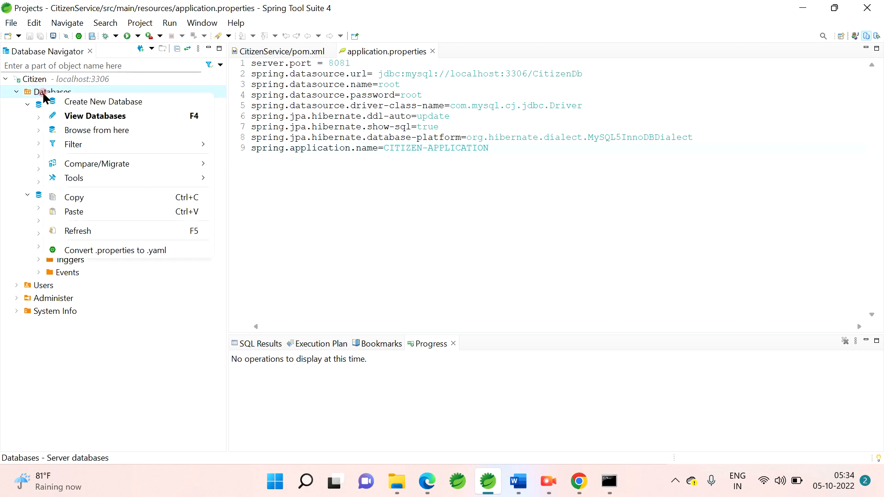
pyautogui.click(97, 102)
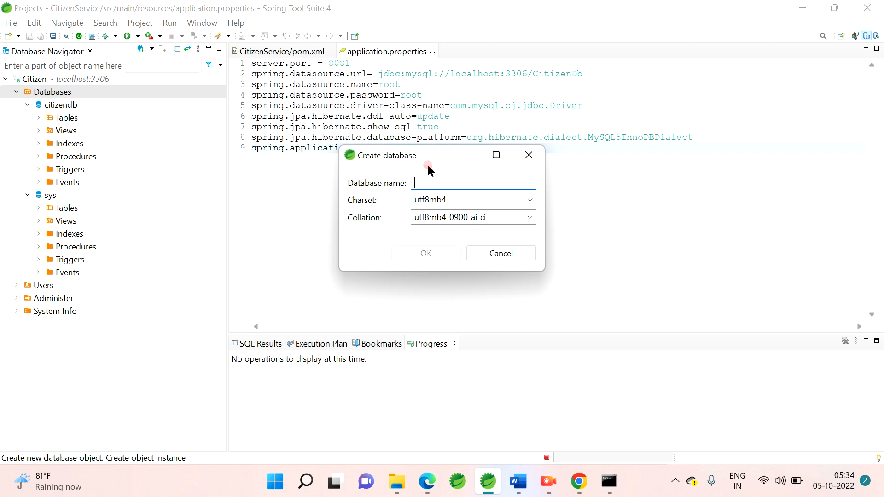
pyautogui.click(492, 254)
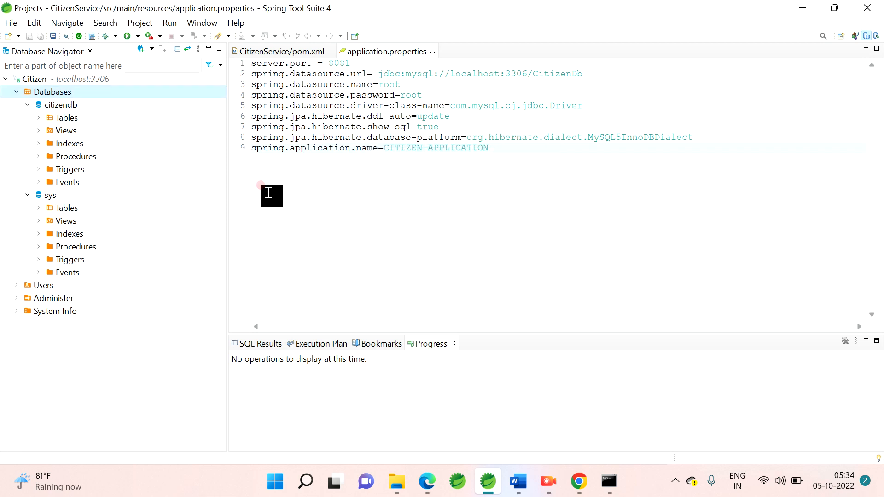
# Step: Collapse the citizendb database and open an SQL console for it
pyautogui.click(27, 105)
pyautogui.rightClick(52, 92)
pyautogui.click(40, 105)
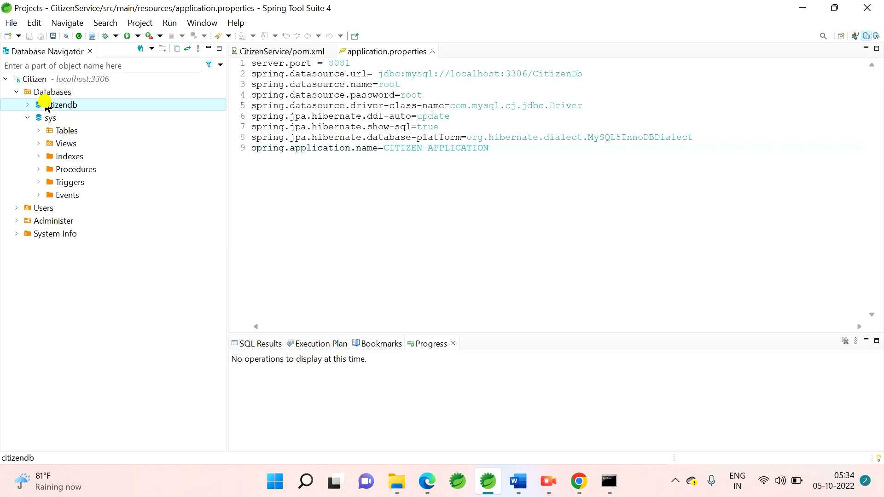
pyautogui.rightClick(41, 105)
pyautogui.moveTo(97, 134)
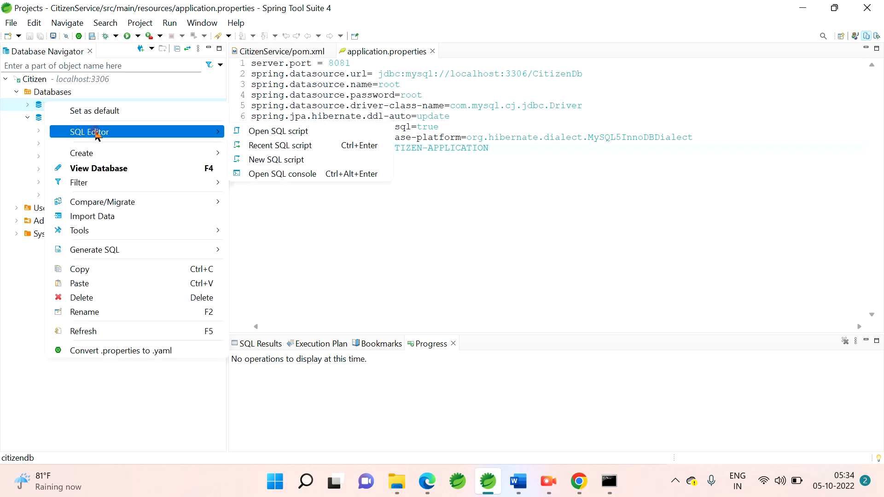
pyautogui.click(278, 176)
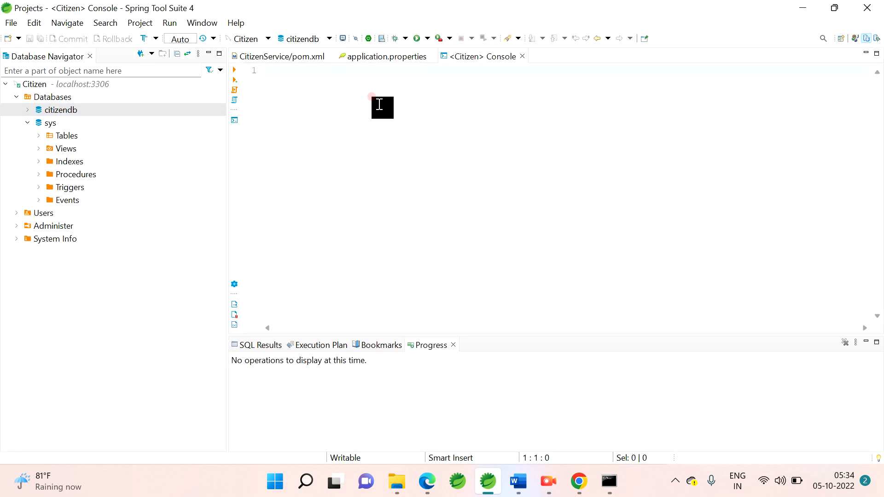
# Step: Begin a query in the SQL console with select*from
pyautogui.write('select')
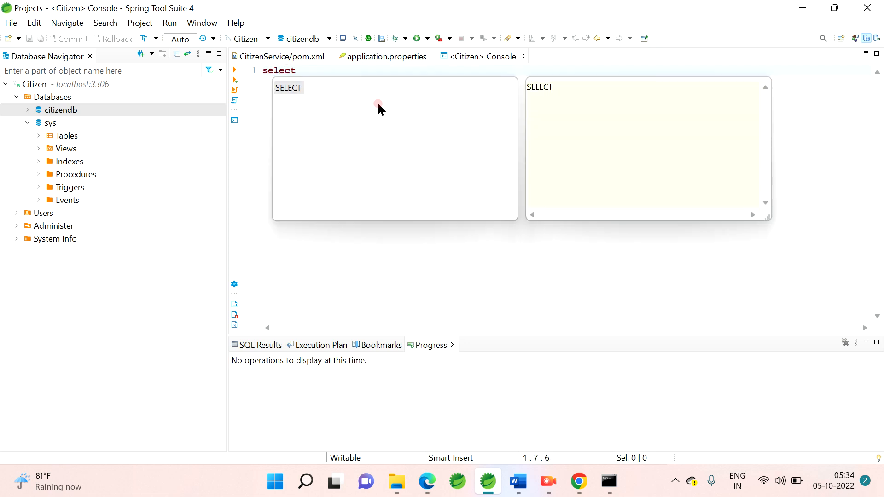
pyautogui.write('*from')
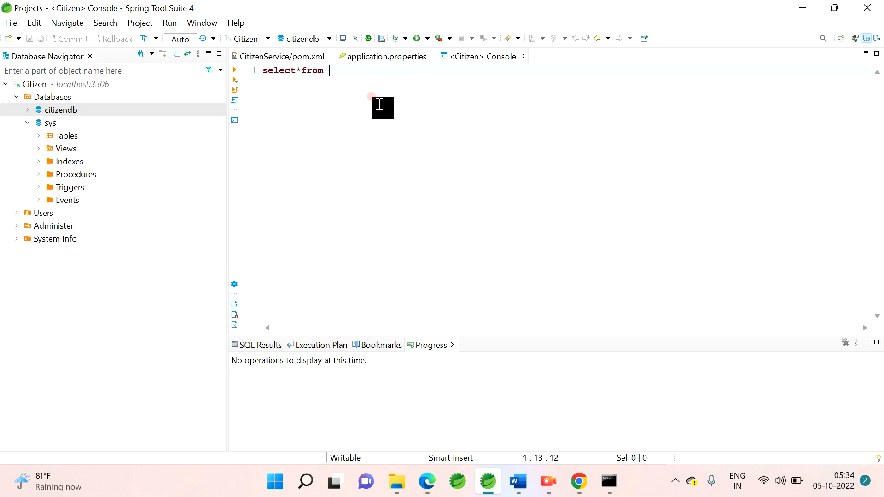
# Step: Switch to Word and review the DBeaver installation guide, from the MySQL service check through the database connection settings
pyautogui.click(518, 481)
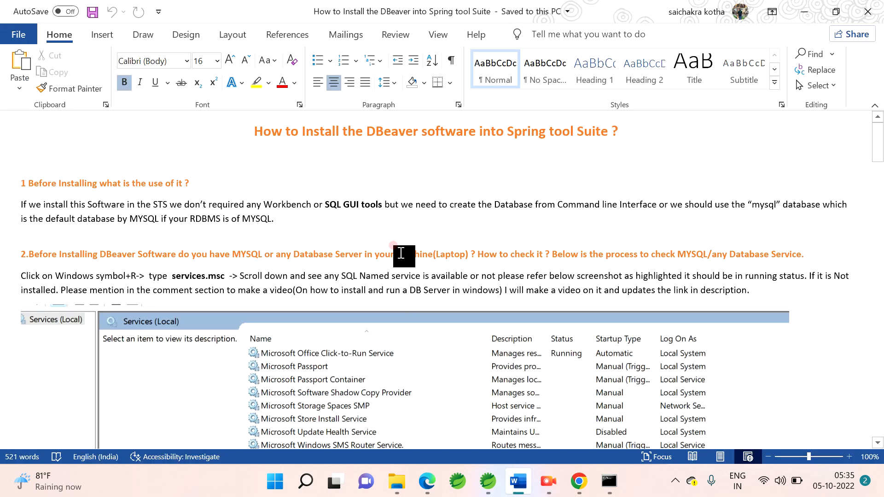
pyautogui.scroll(-1, 416, 258)
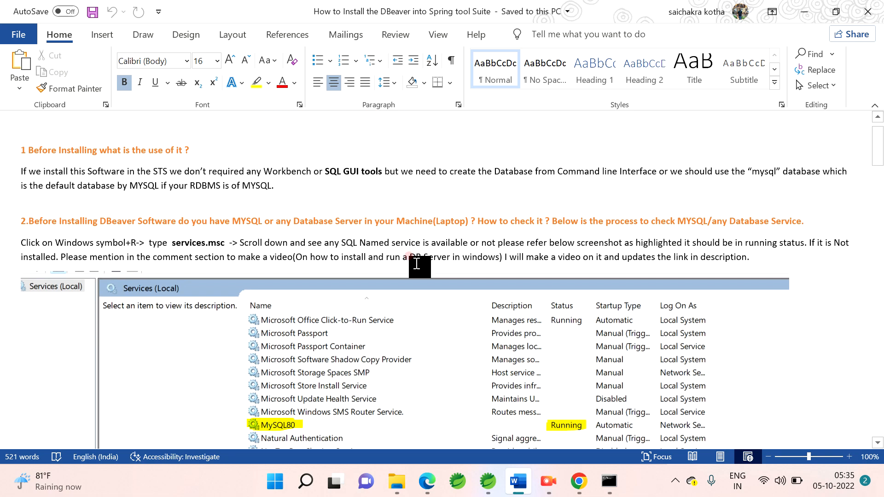
pyautogui.scroll(1, 416, 263)
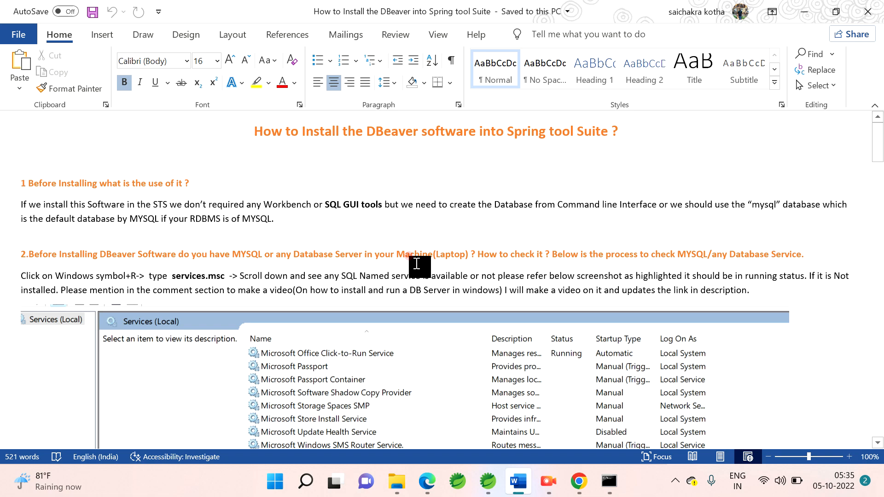
pyautogui.scroll(-6, 416, 263)
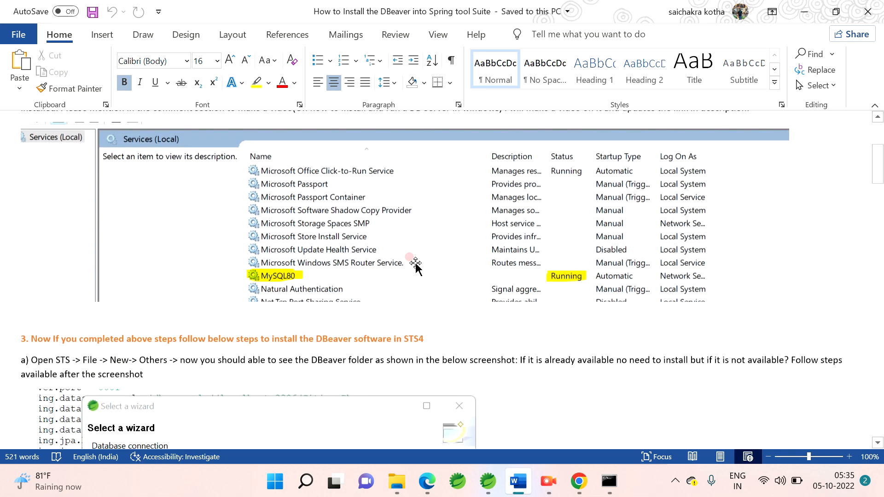
pyautogui.scroll(-3, 415, 263)
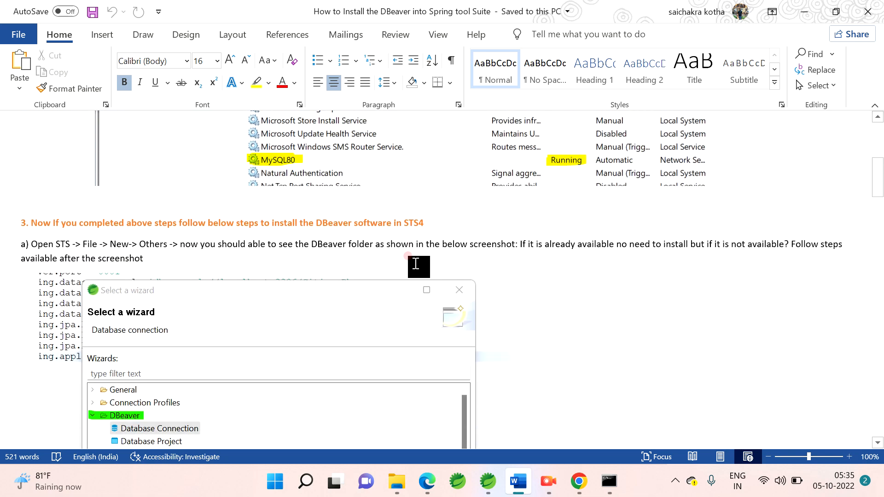
pyautogui.scroll(-1, 413, 265)
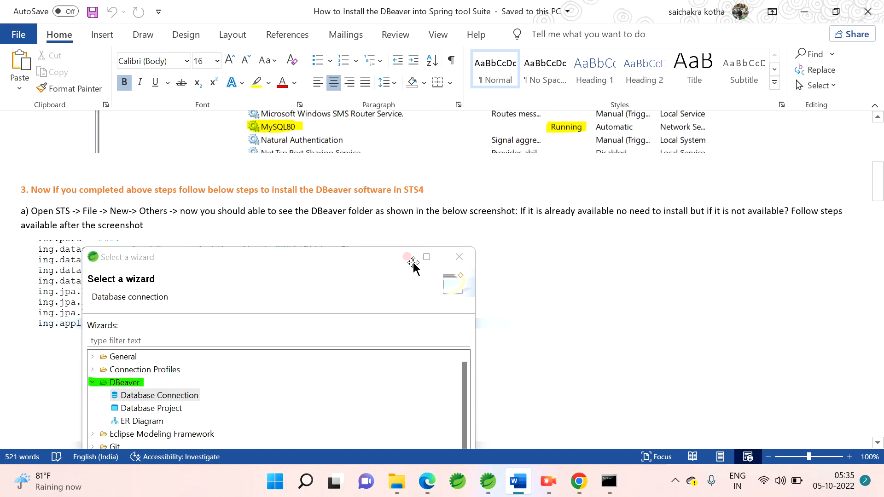
pyautogui.scroll(-14, 413, 264)
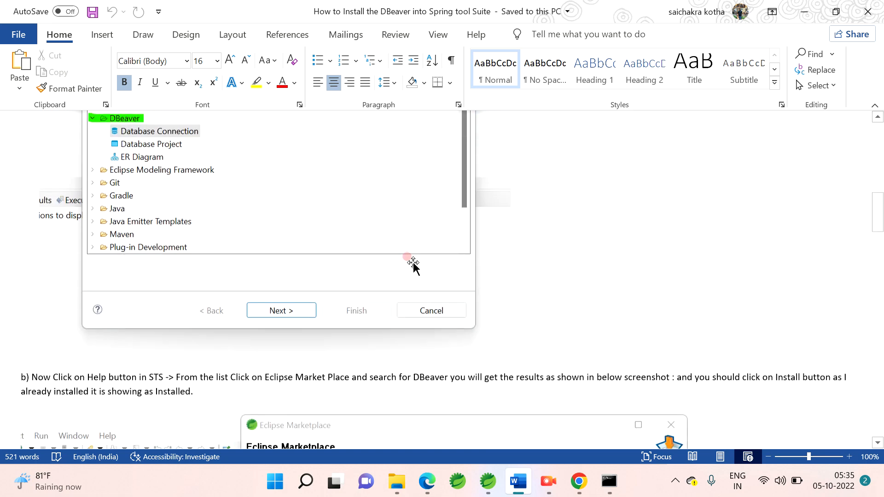
pyautogui.scroll(-20, 412, 266)
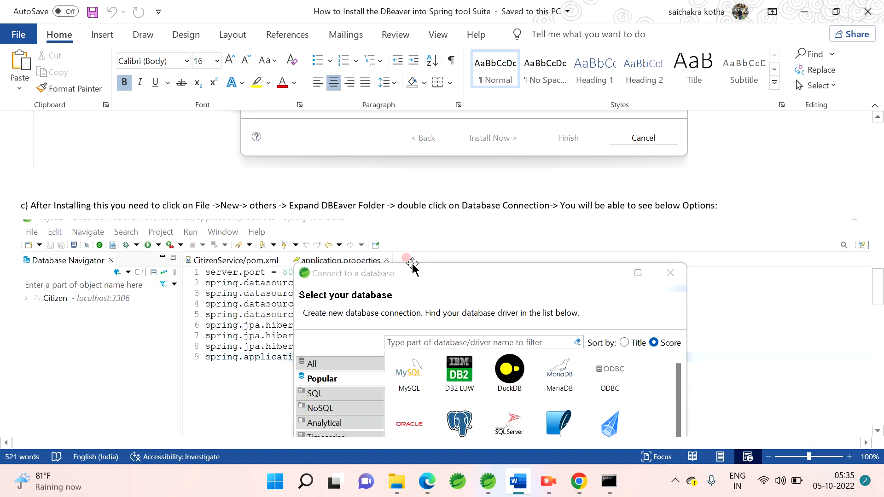
pyautogui.scroll(-20, 411, 266)
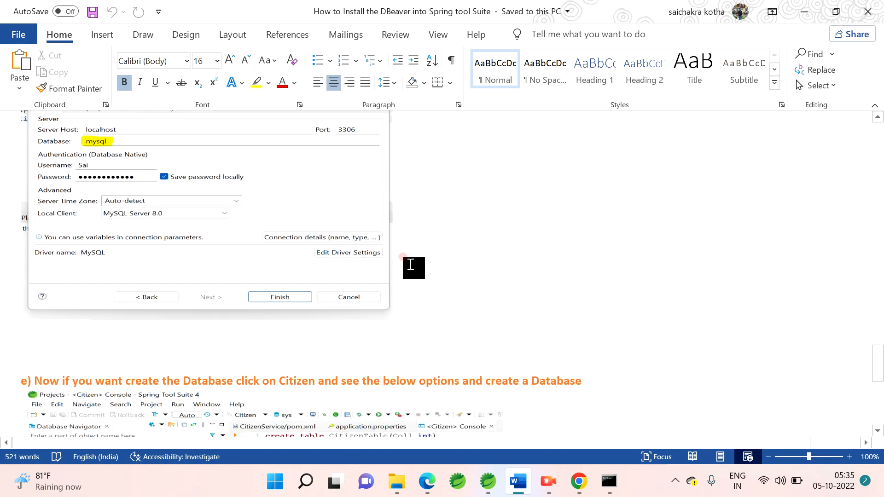
# Step: Examine the closing note in the guide on resolving the "Public Key Retrieval is not allowed" error, briefly selecting its text
pyautogui.scroll(-9, 409, 265)
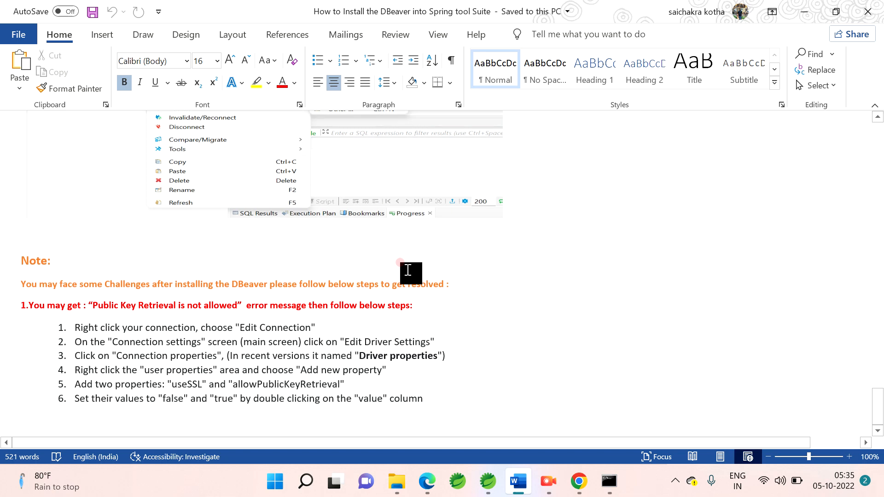
pyautogui.moveTo(425, 399); pyautogui.dragTo(23, 268)
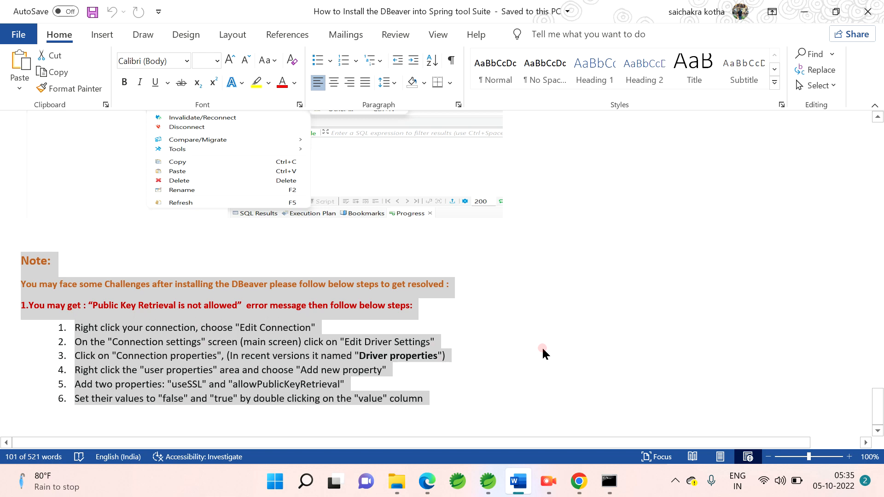
pyautogui.click(450, 401)
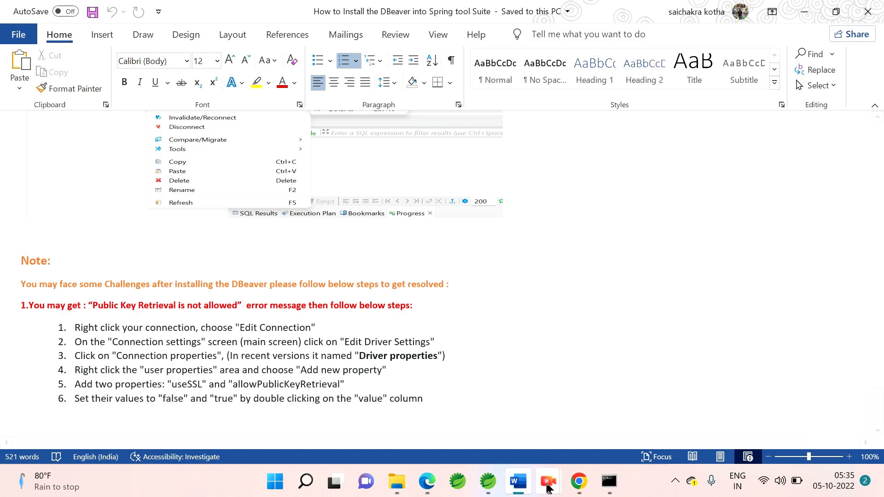